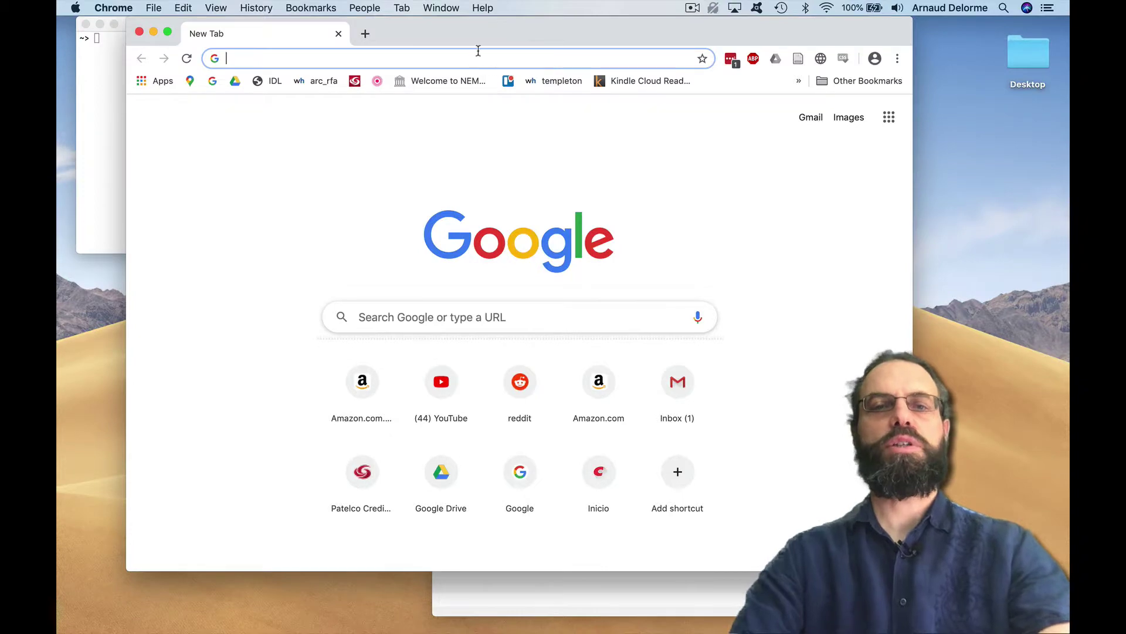
- Search for neurofeedbacklab and download its GitHub repository as a ZIP archive
text(neur)
key(Return)
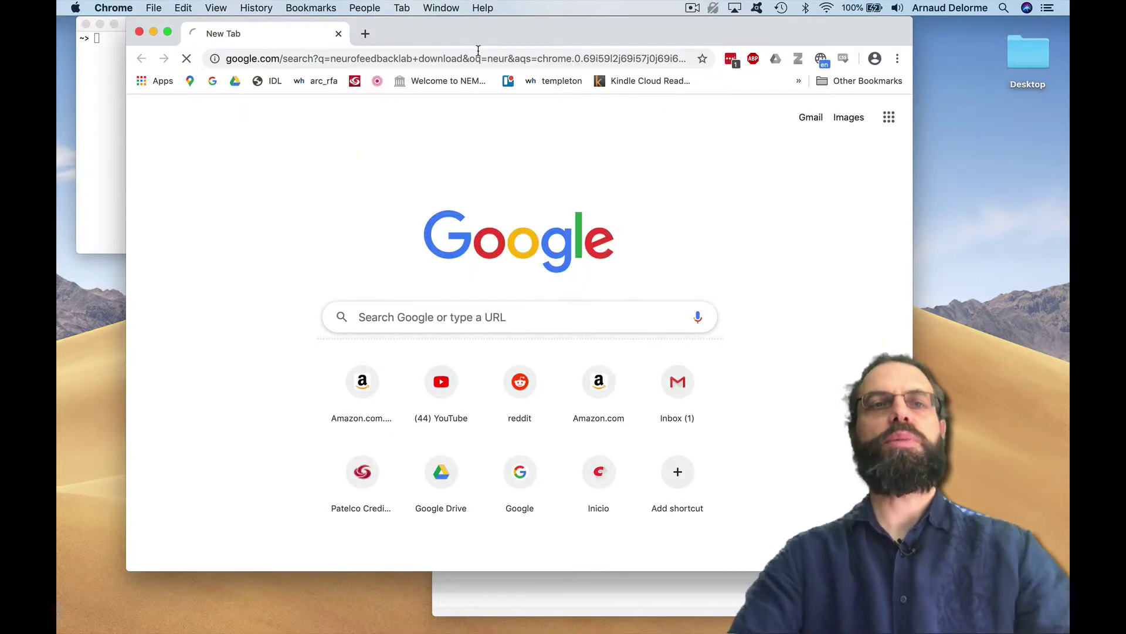
click(426, 234)
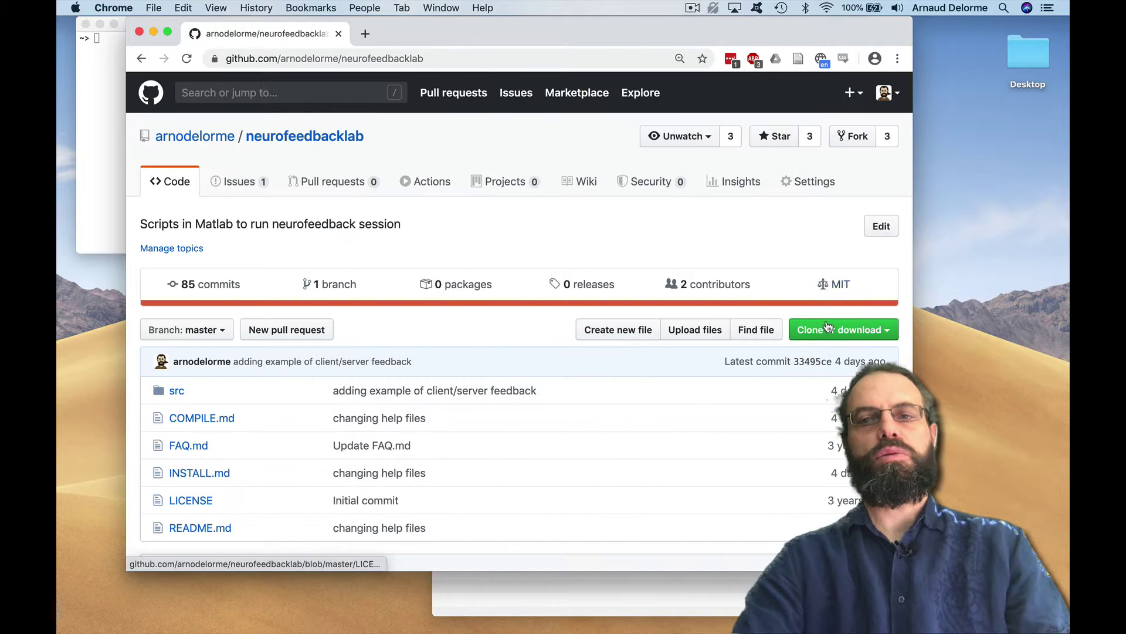
click(826, 324)
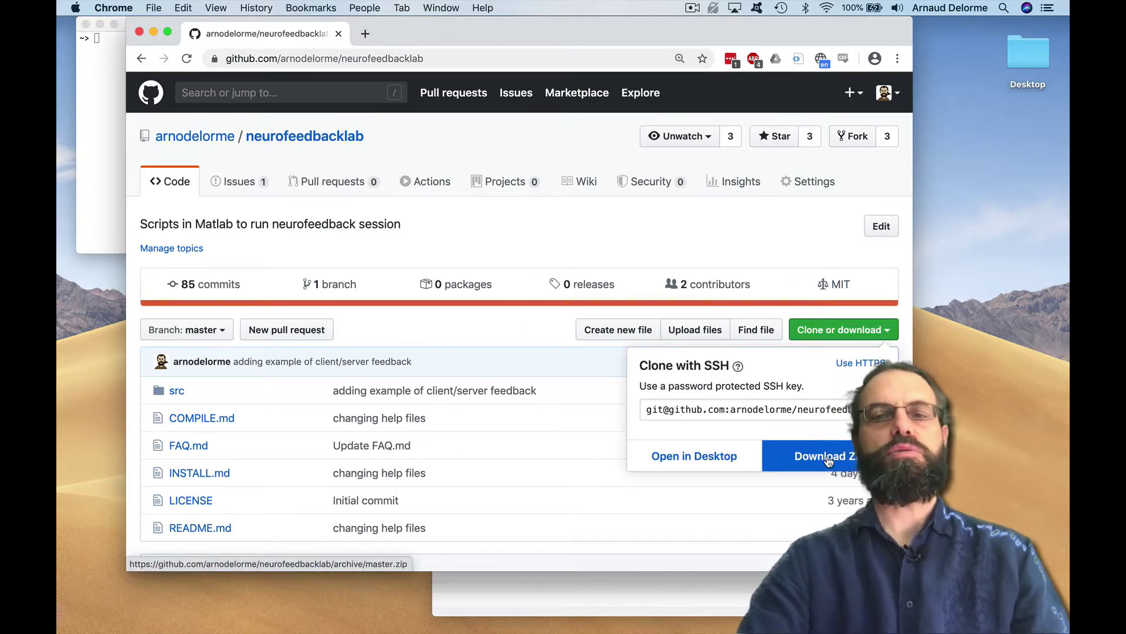
- Search for BCILAB and download the sccn/BCILAB repository as a ZIP archive
click(457, 58)
key(super+a)
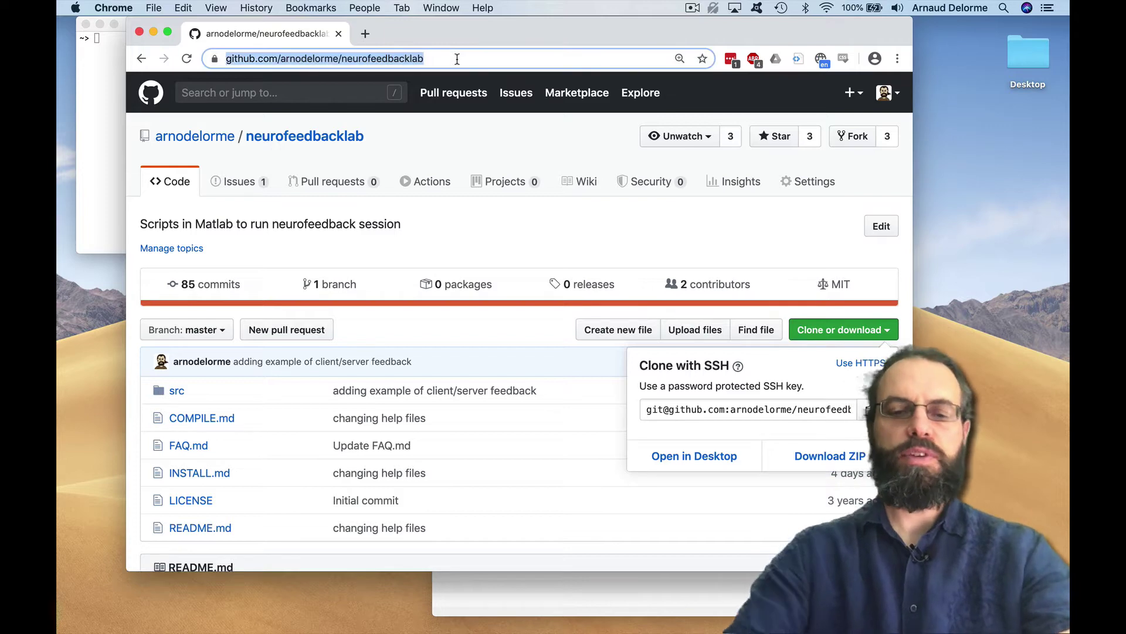
text(bci)
key(Return)
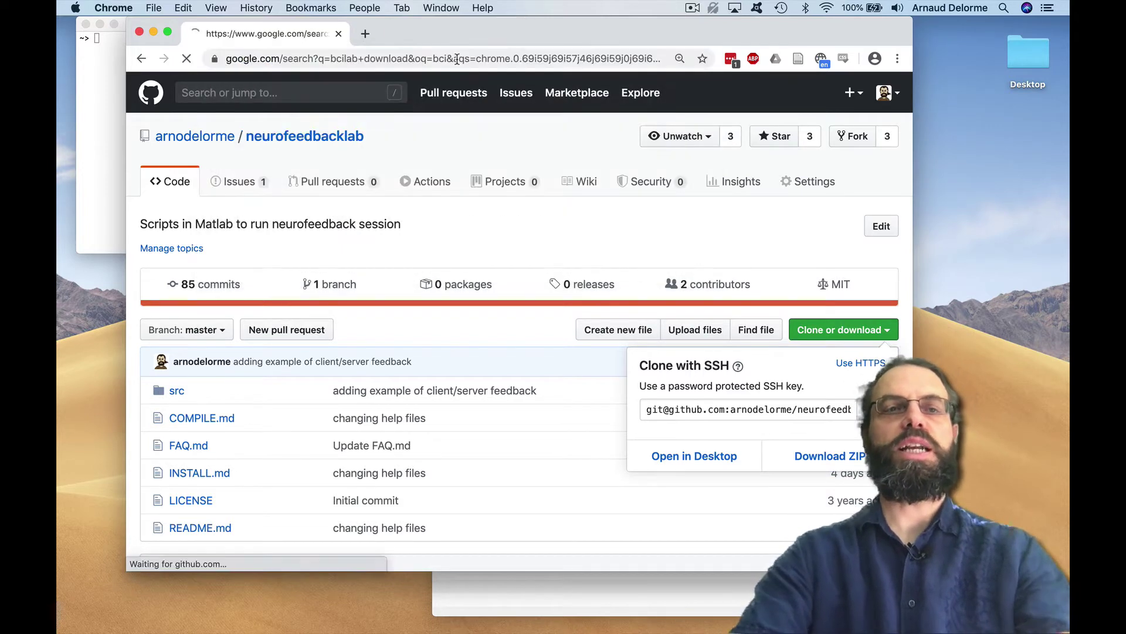
click(394, 246)
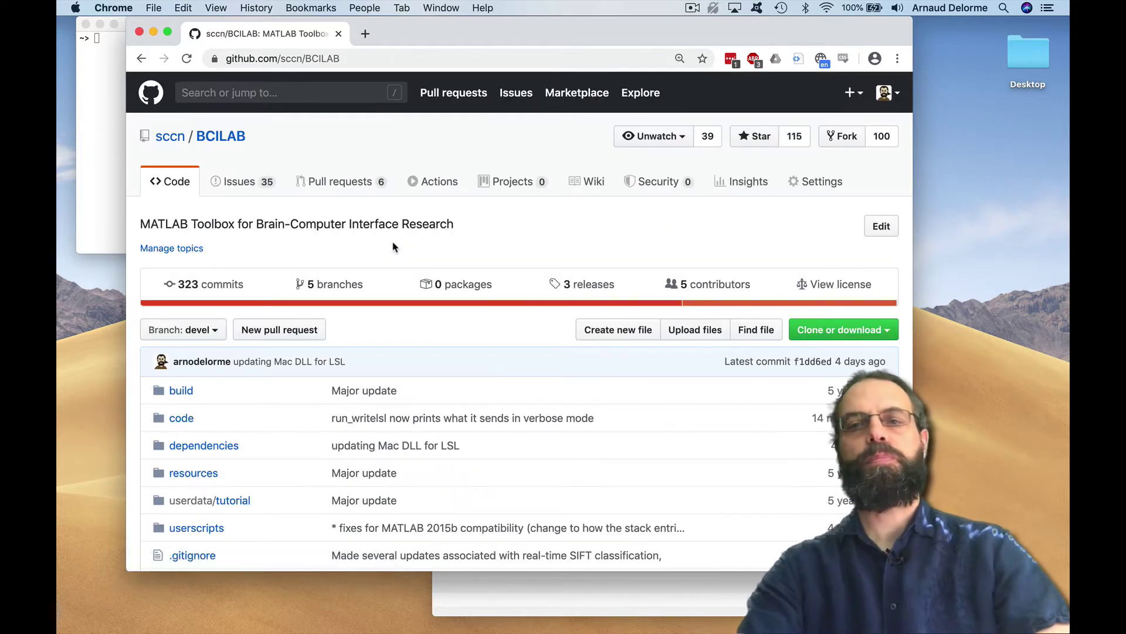
click(855, 332)
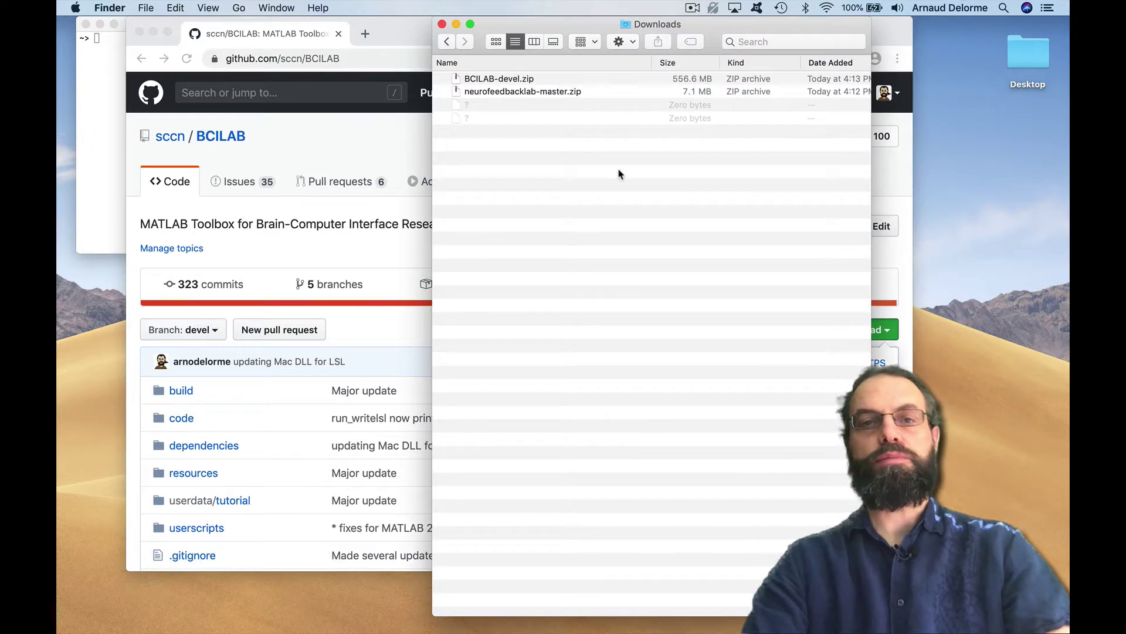
- Unzip neurofeedbacklab-master.zip and BCILAB-devel.zip in the Downloads folder
click(543, 92)
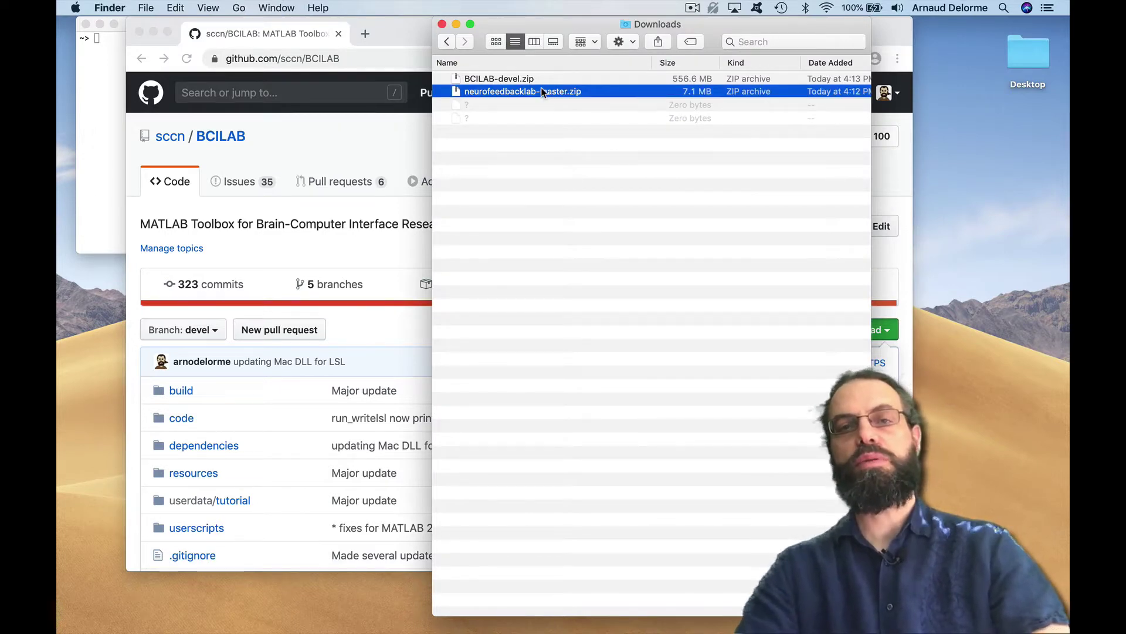
double_click(541, 90)
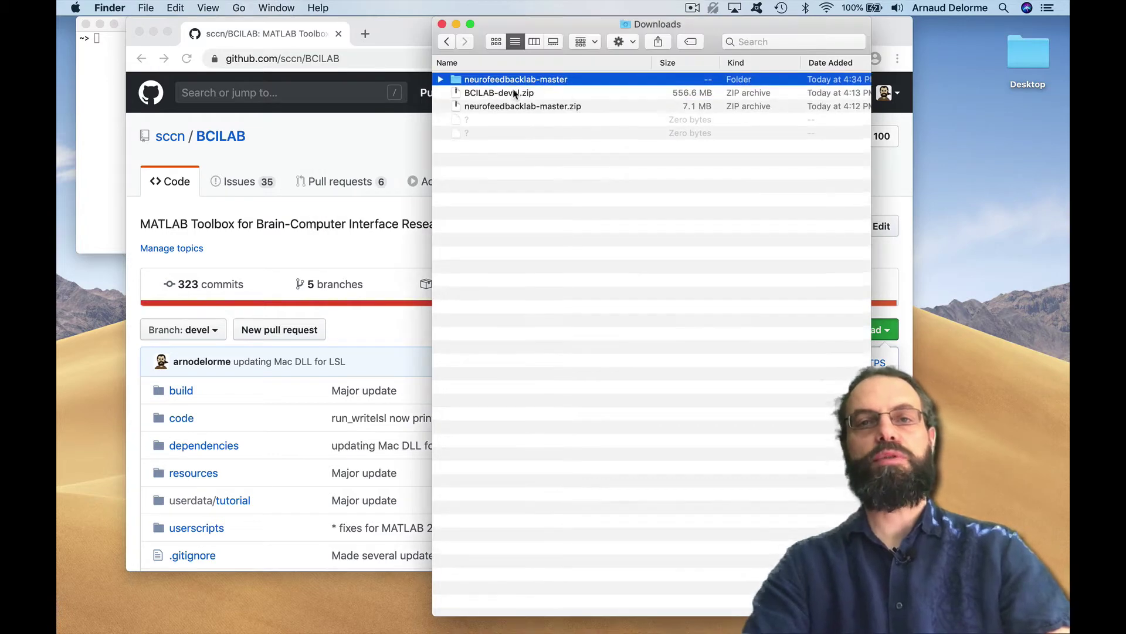
double_click(514, 93)
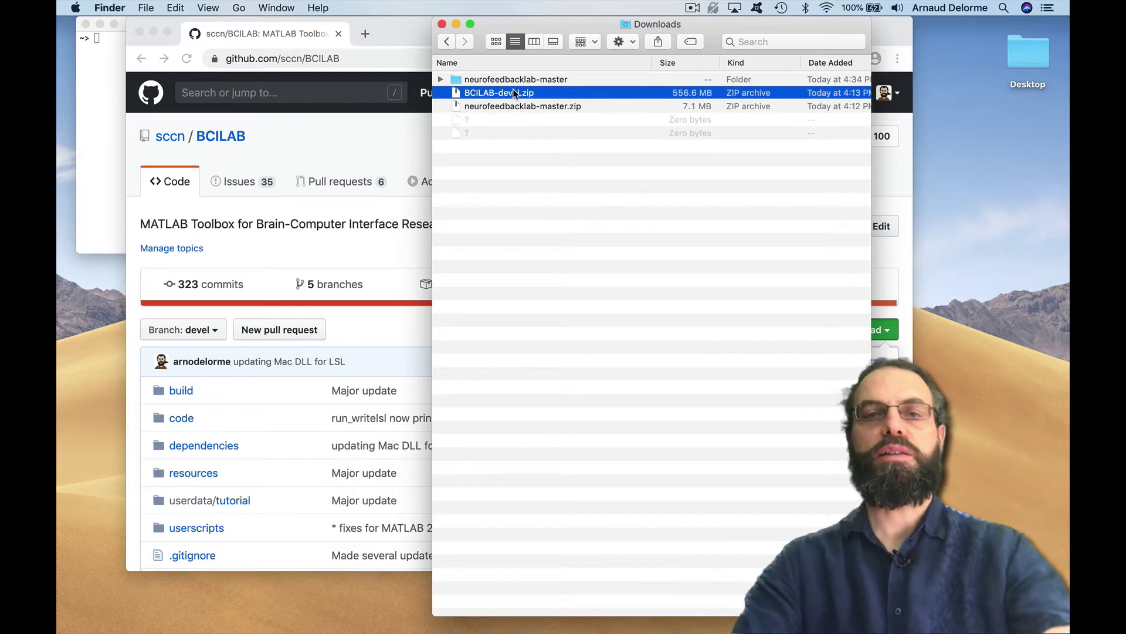
- Rename BCILAB-devel to BCILAB and move it into the neurofeedbacklab-master folder
click(503, 81)
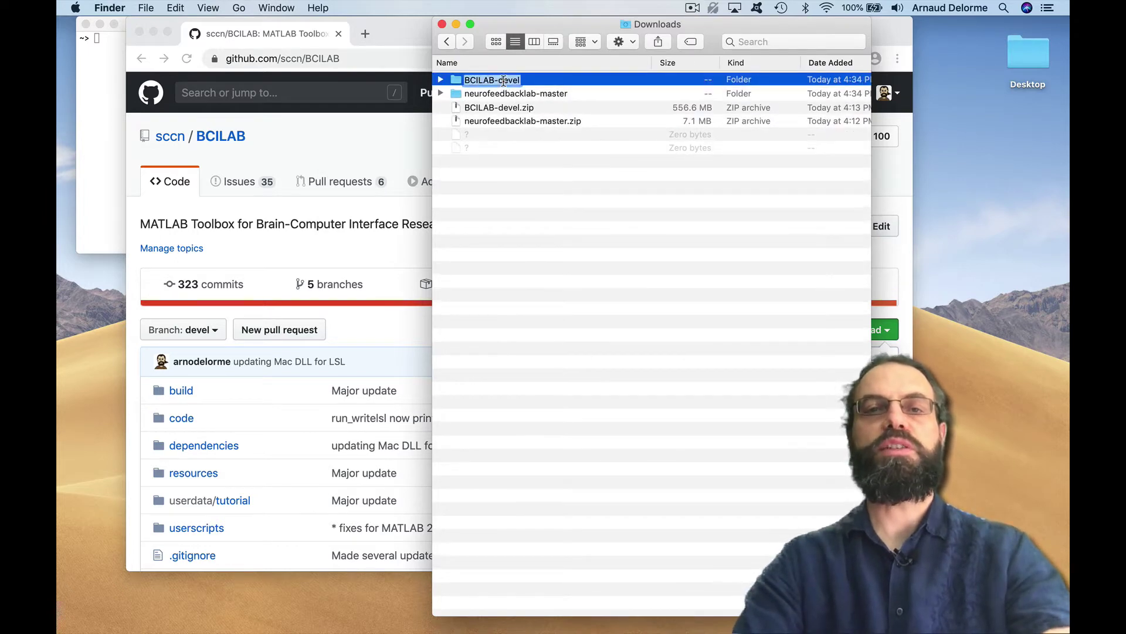
click(503, 81)
drag(495, 81, 532, 81)
key(BackSpace)
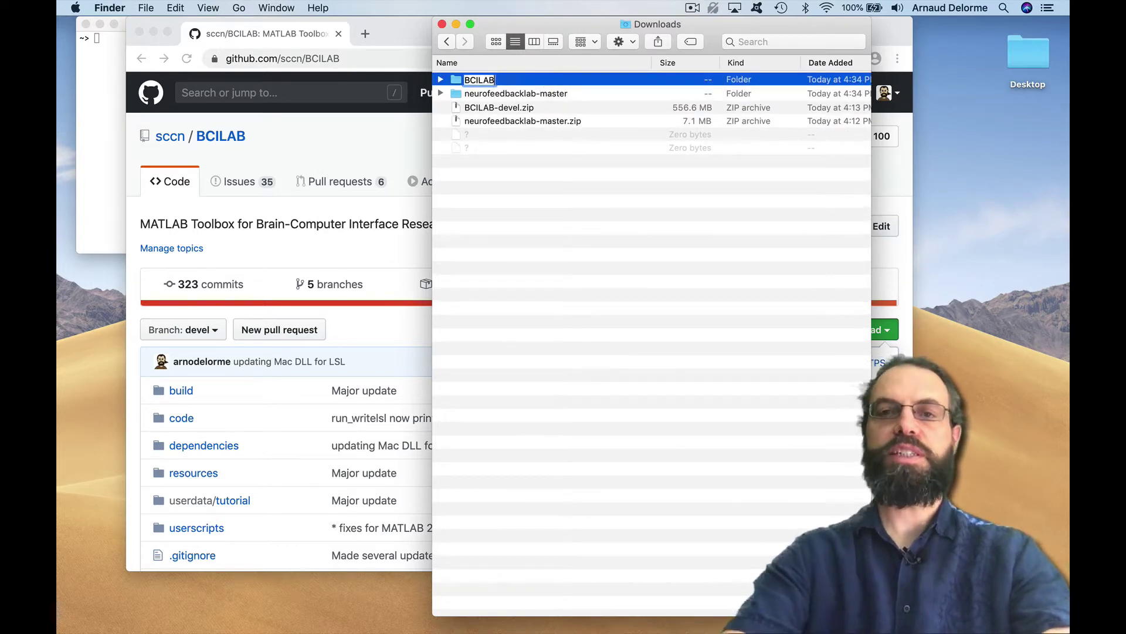
key(Return)
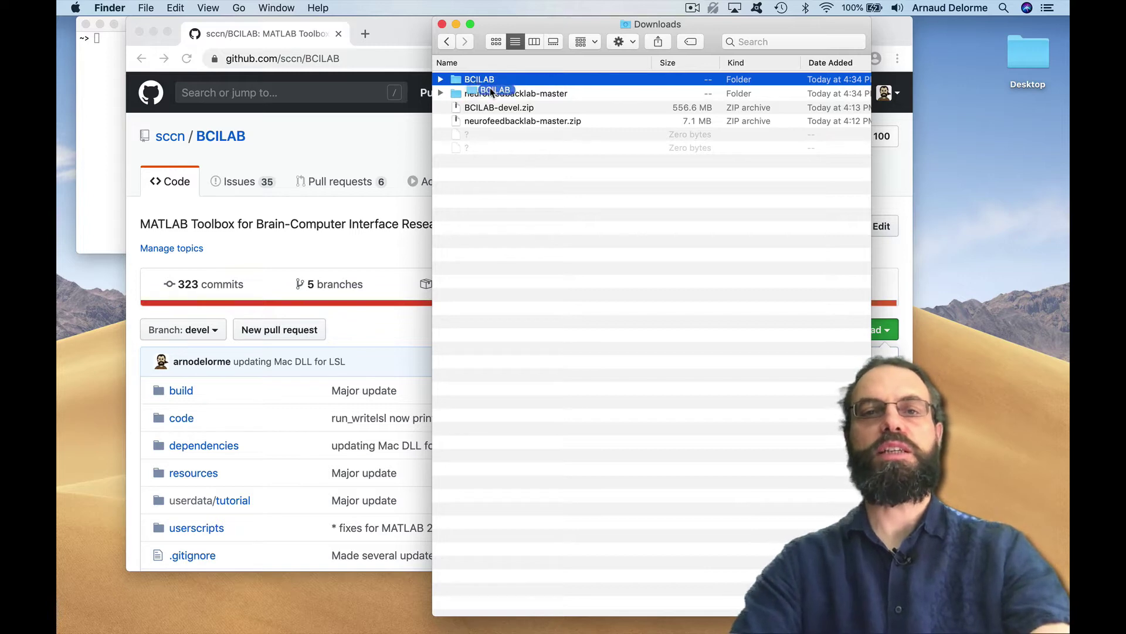
drag(490, 88, 491, 92)
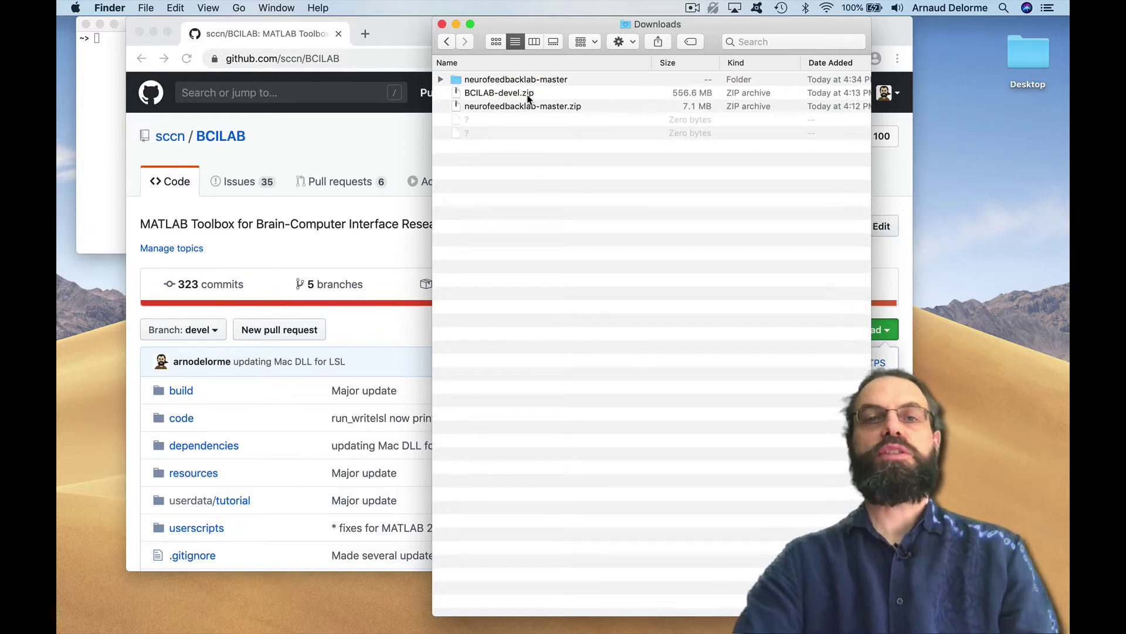
click(442, 79)
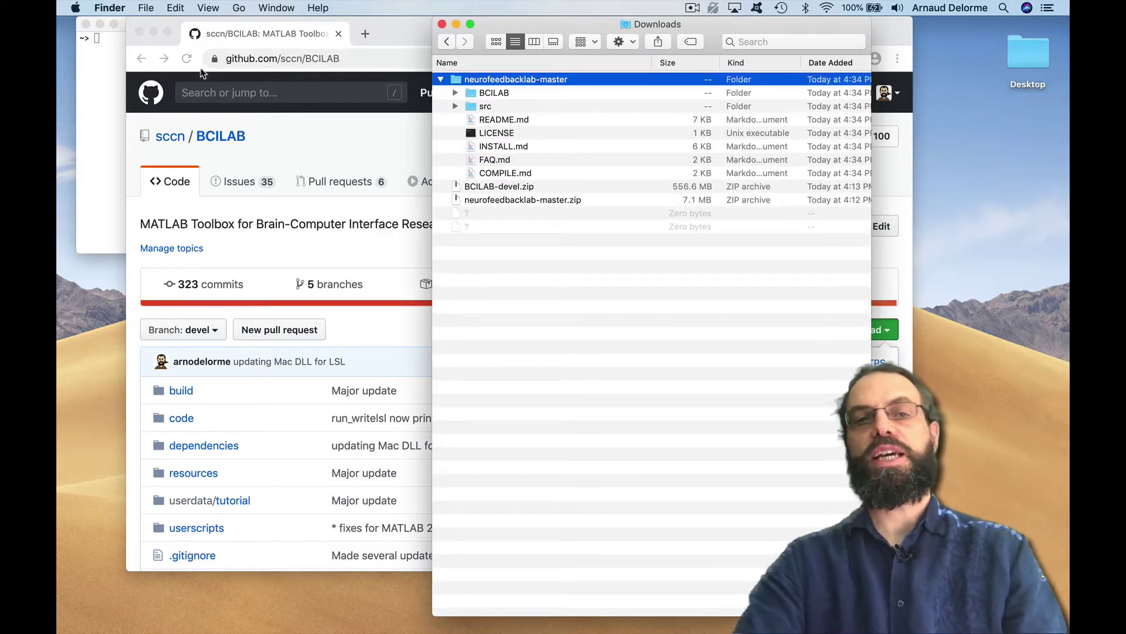
- Bring back 'muse-io --device Muse-8ACC --lsl-eeg EEG' at the Terminal prompt
click(109, 73)
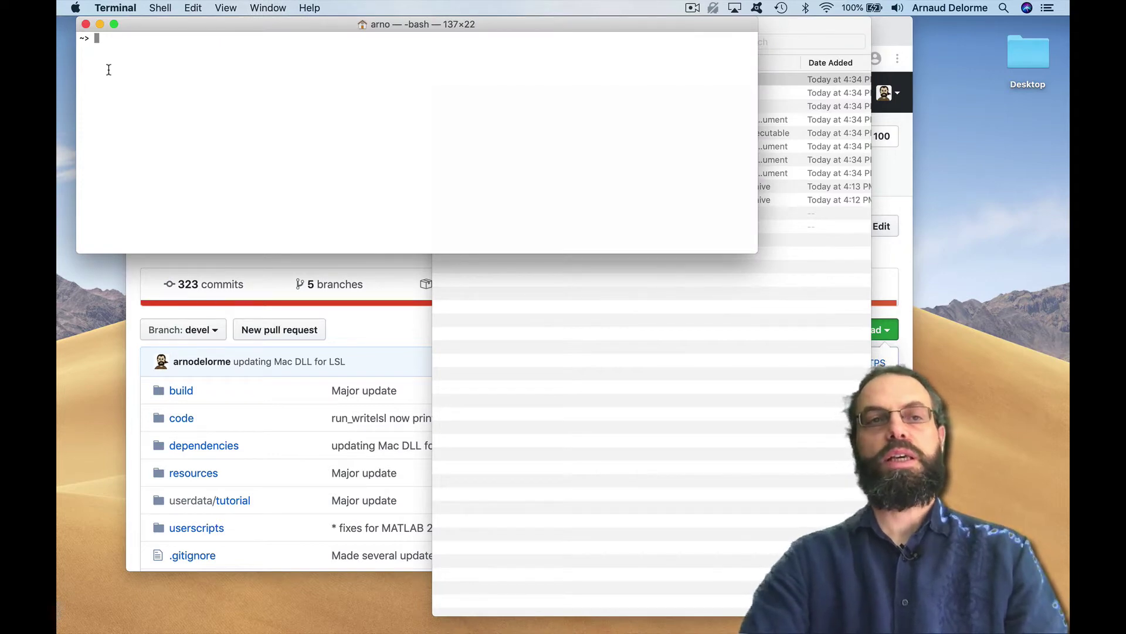
text(muse-io --device Muse-8ACC --lsl-eeg EEG)
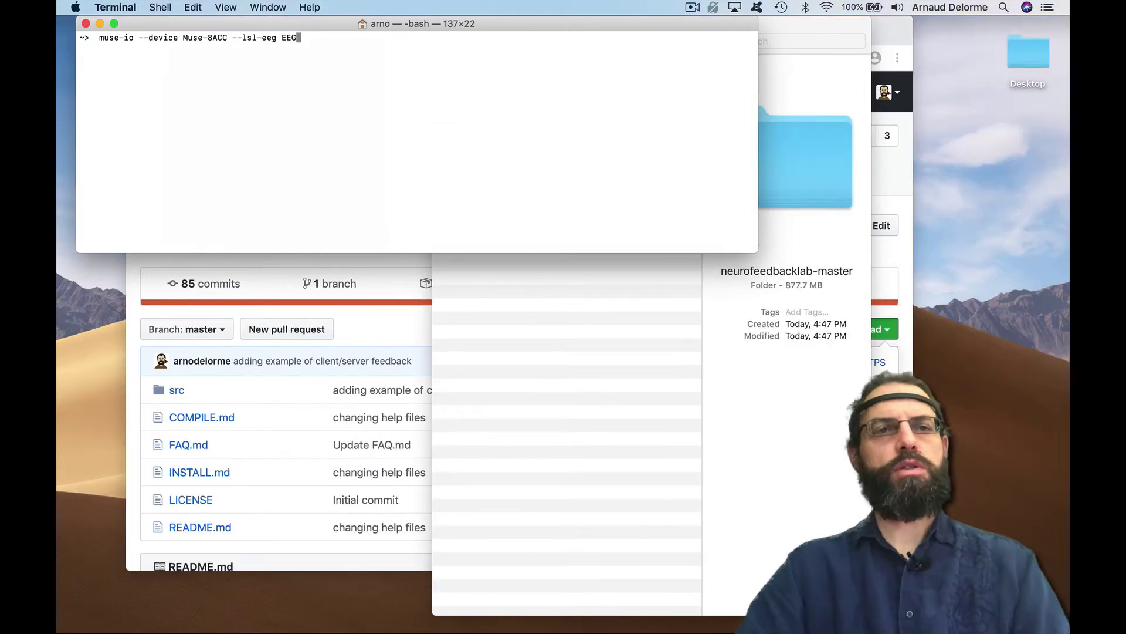
- Run muse-io to stream Muse EEG over LSL, then launch MATLAB from the Dock
key(Return)
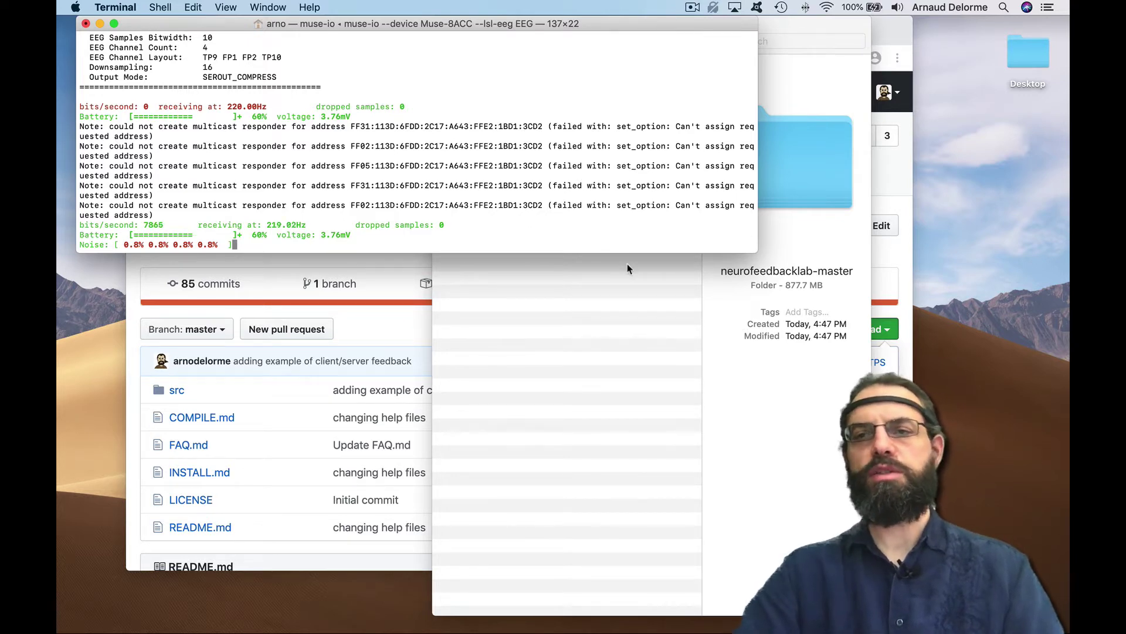
click(1057, 257)
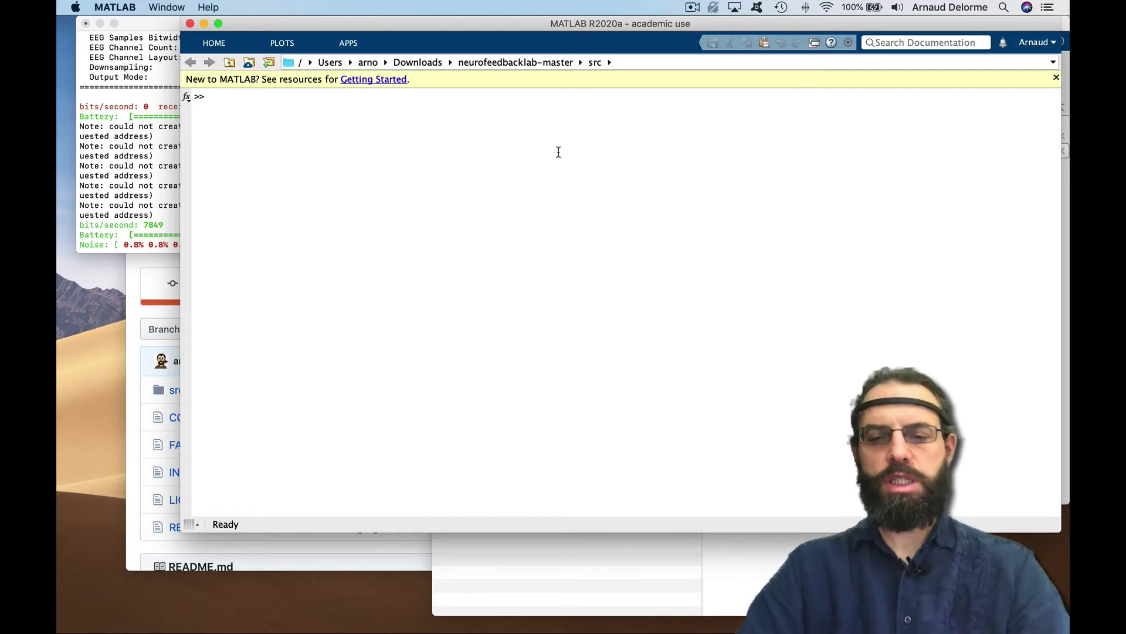
- Run nfblab_process, agree to record a baseline, and allow incoming network connections
text(fblab_process)
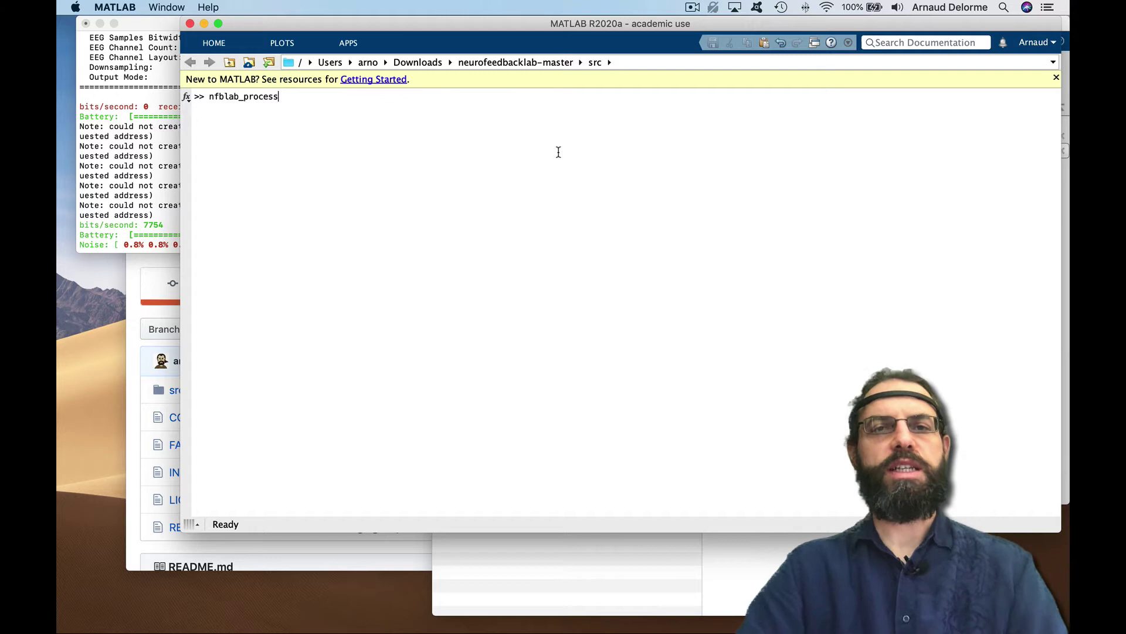
key(Return)
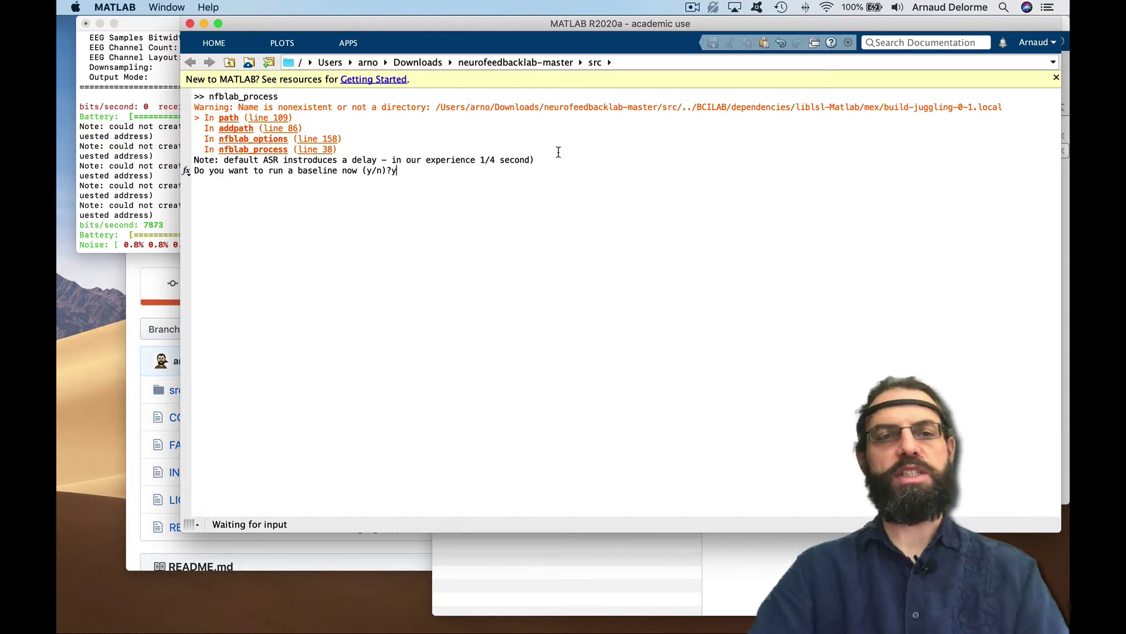
key(Return)
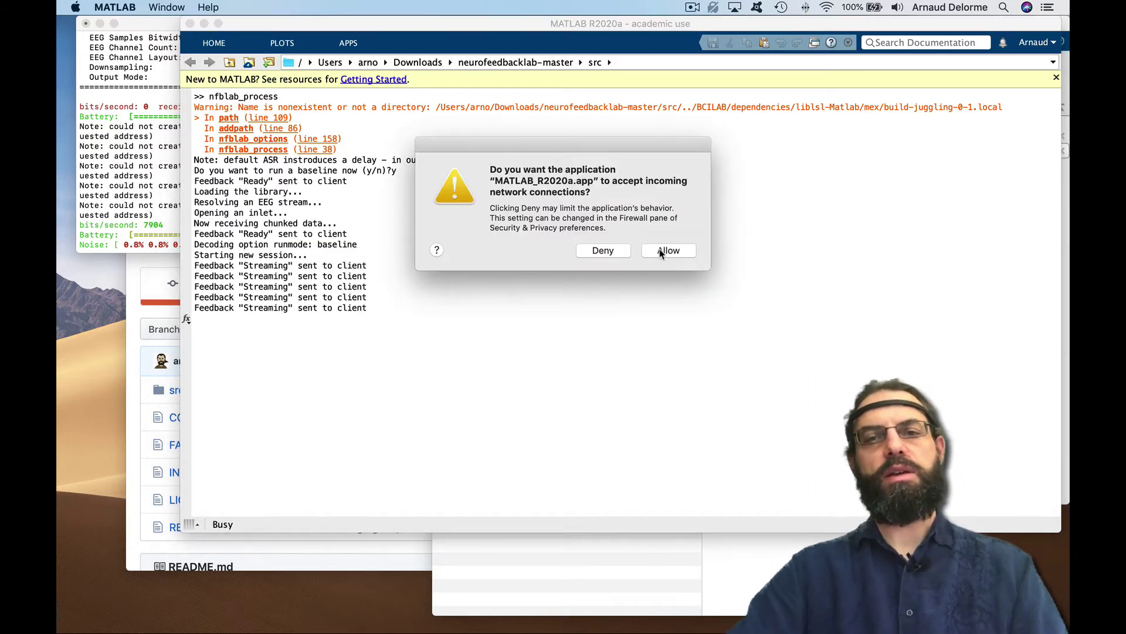
click(661, 252)
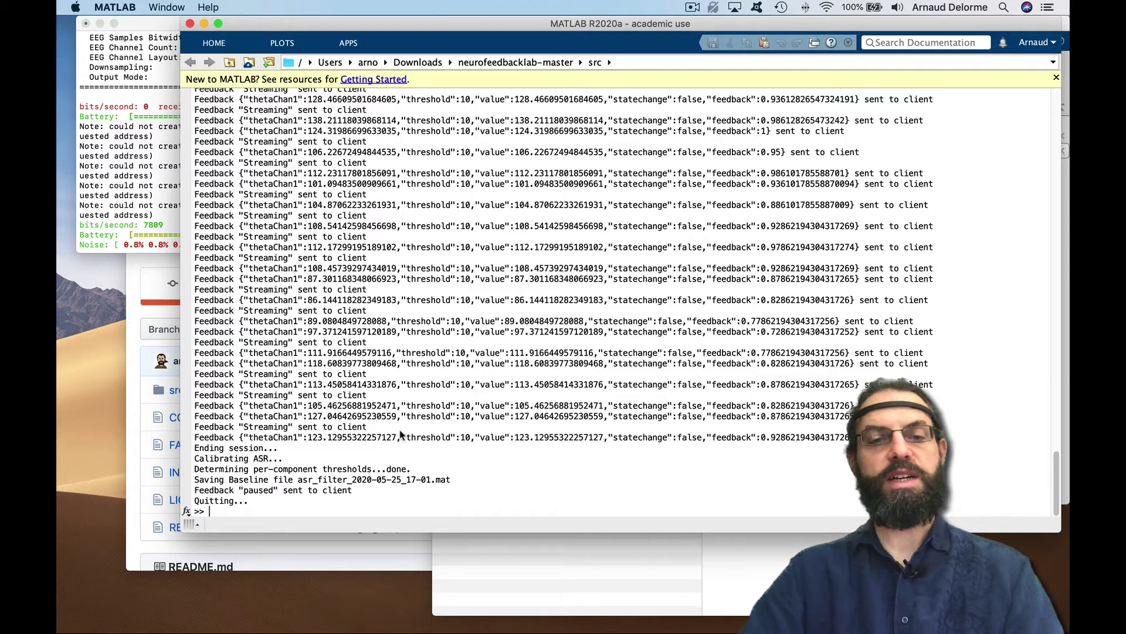
- Rerun nfblab_process and answer n to skip recording a new baseline
double_click(365, 479)
click(435, 476)
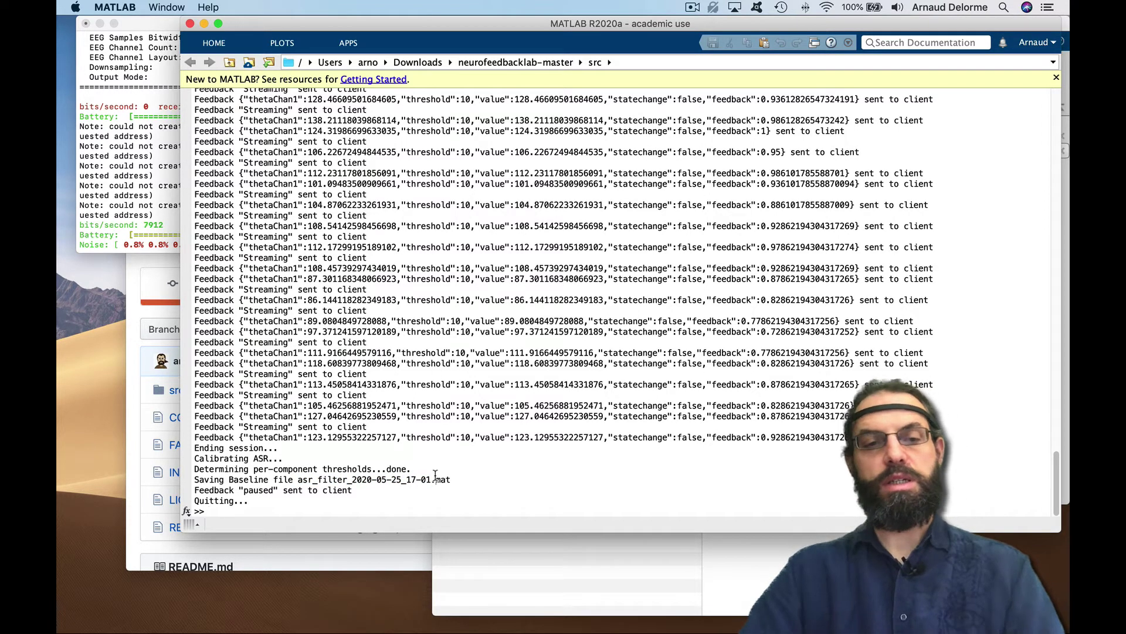
key(BackSpace)
text(nfblab_process)
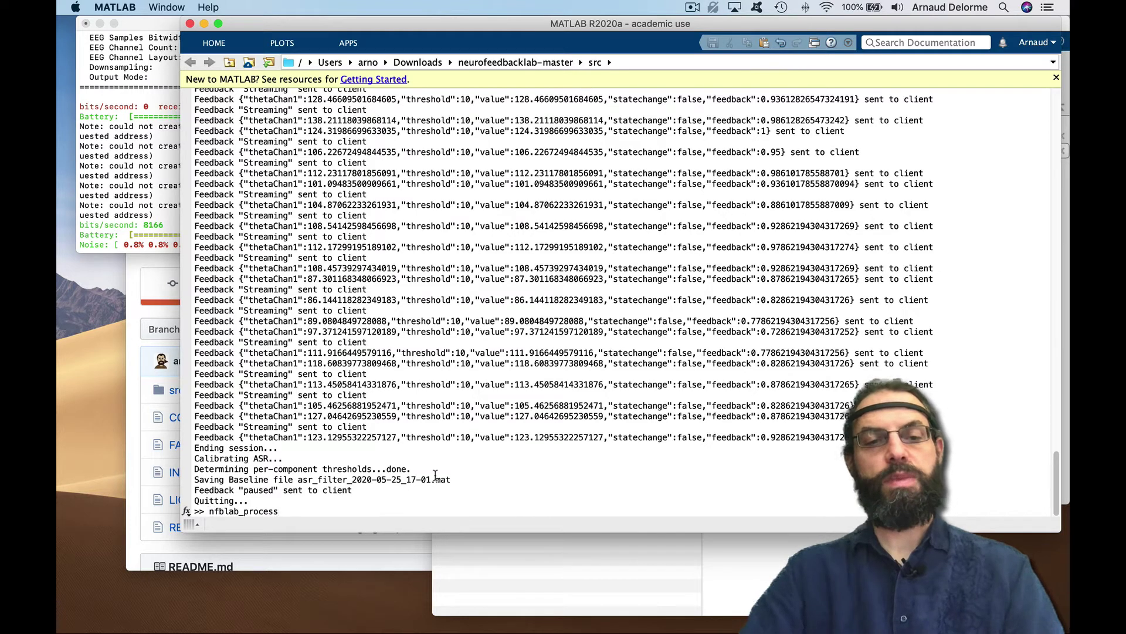
key(Return)
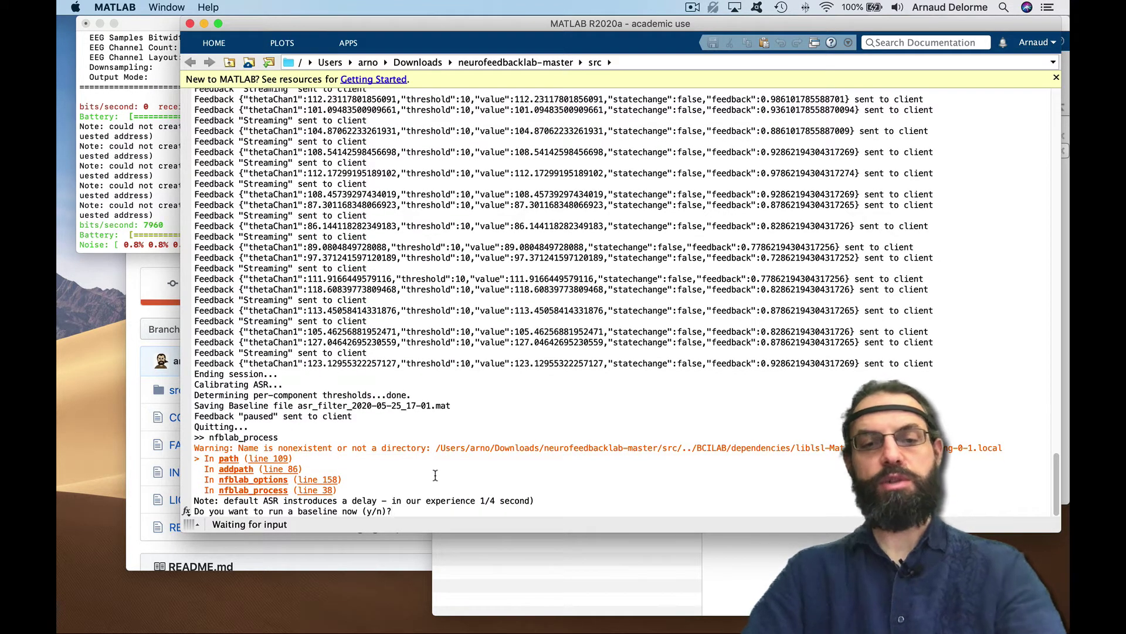
text(n)
key(Return)
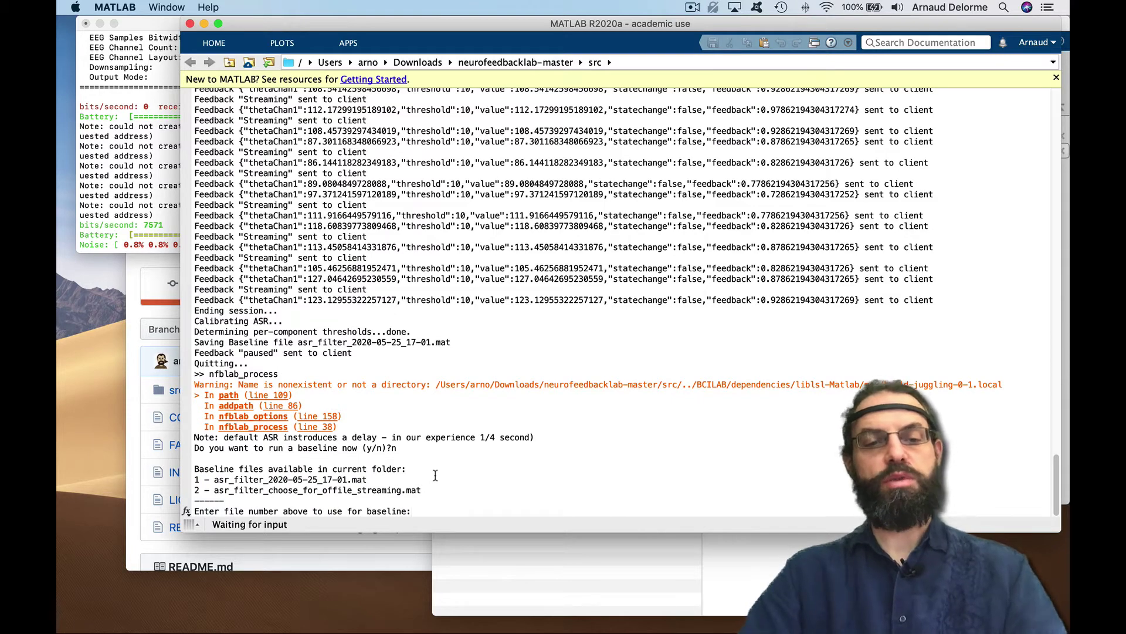
- Choose baseline file 1, asr_filter_2020-05-25_17-01.mat, to start the feedback session
text(1)
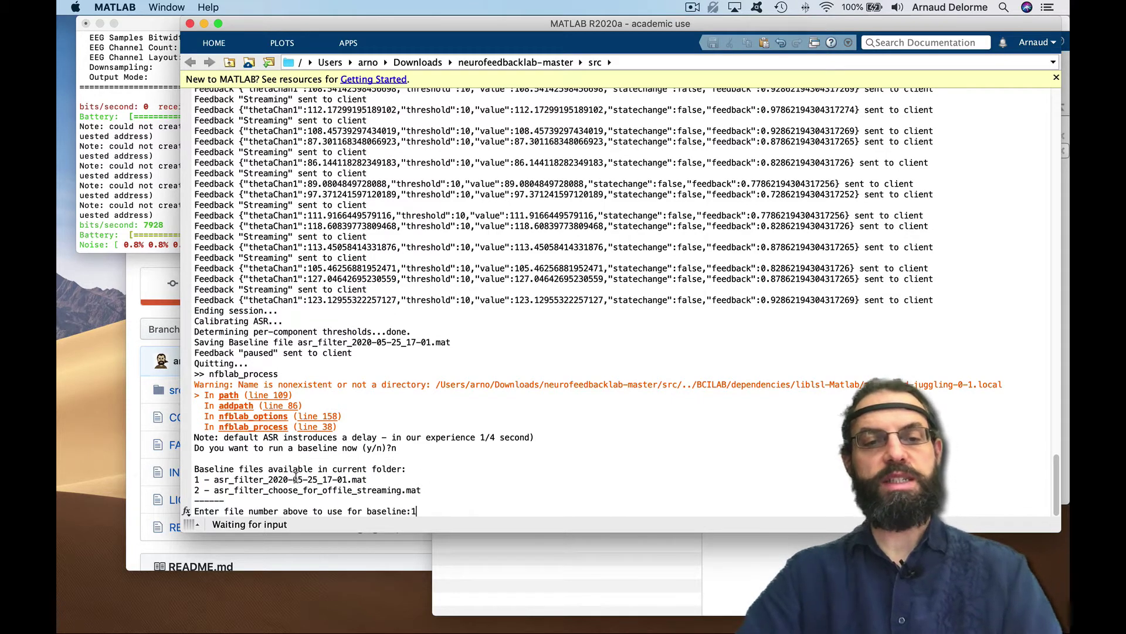
triple_click(258, 472)
triple_click(260, 479)
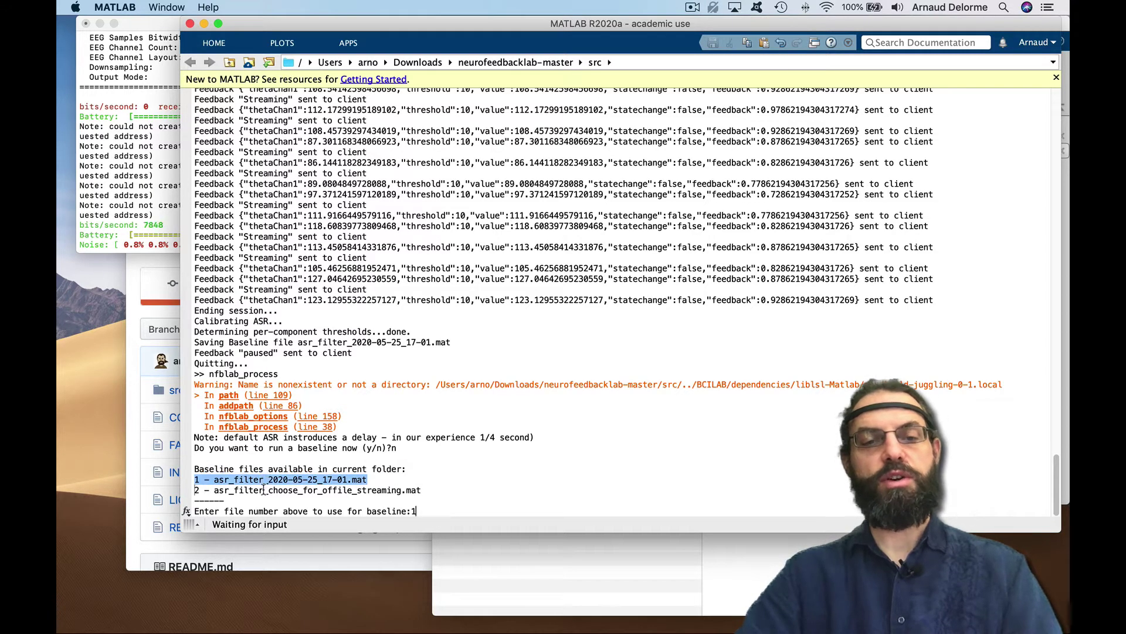
triple_click(264, 490)
triple_click(280, 480)
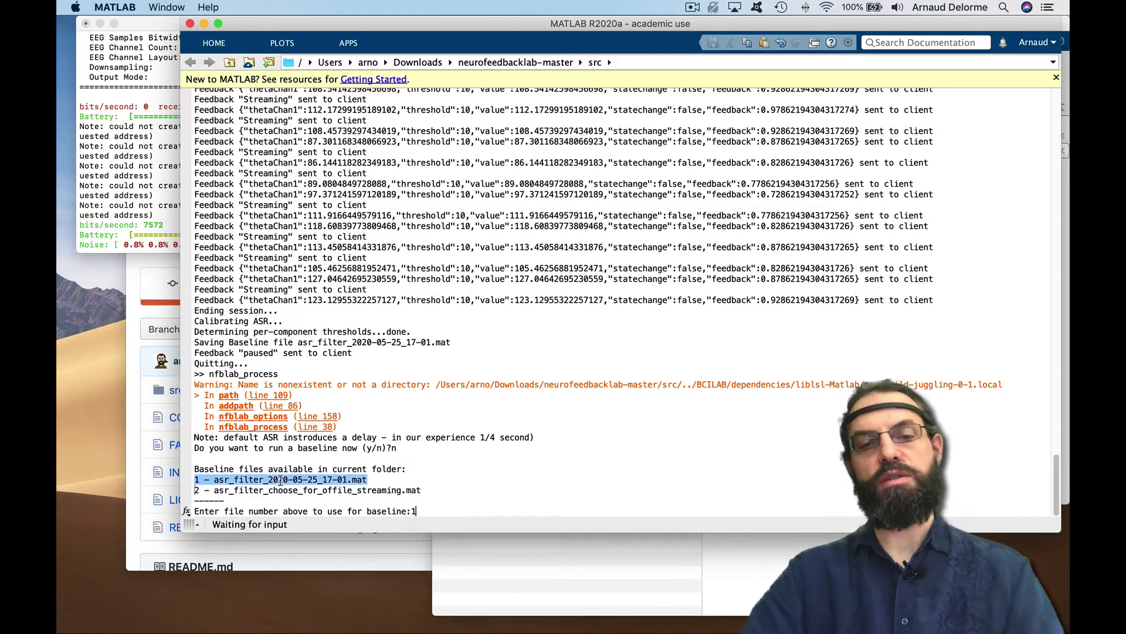
double_click(295, 481)
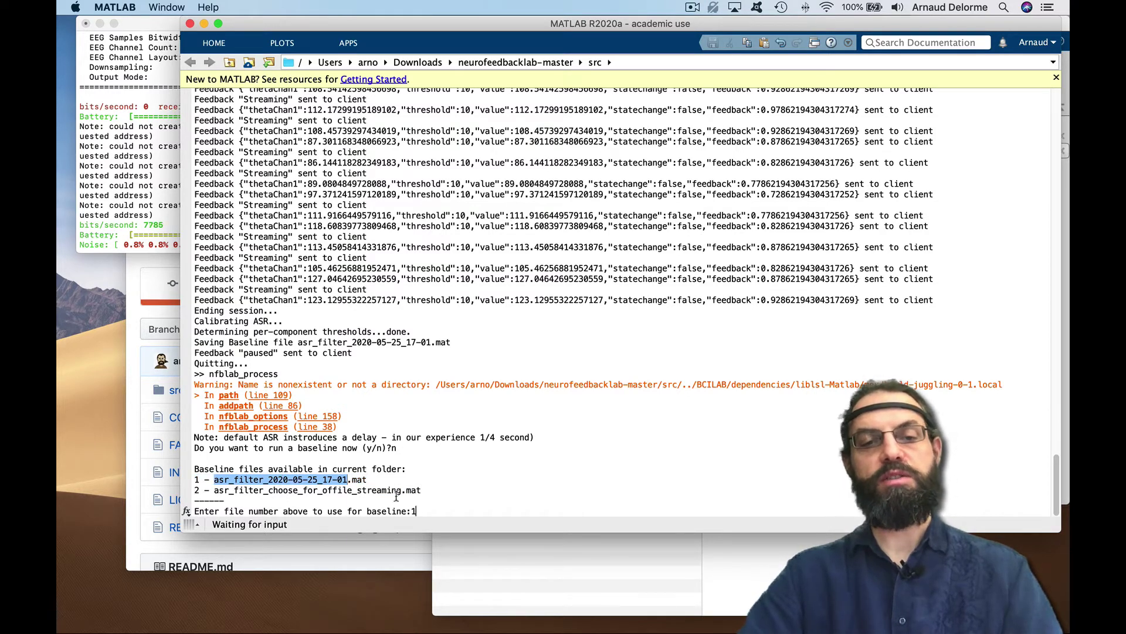
click(443, 504)
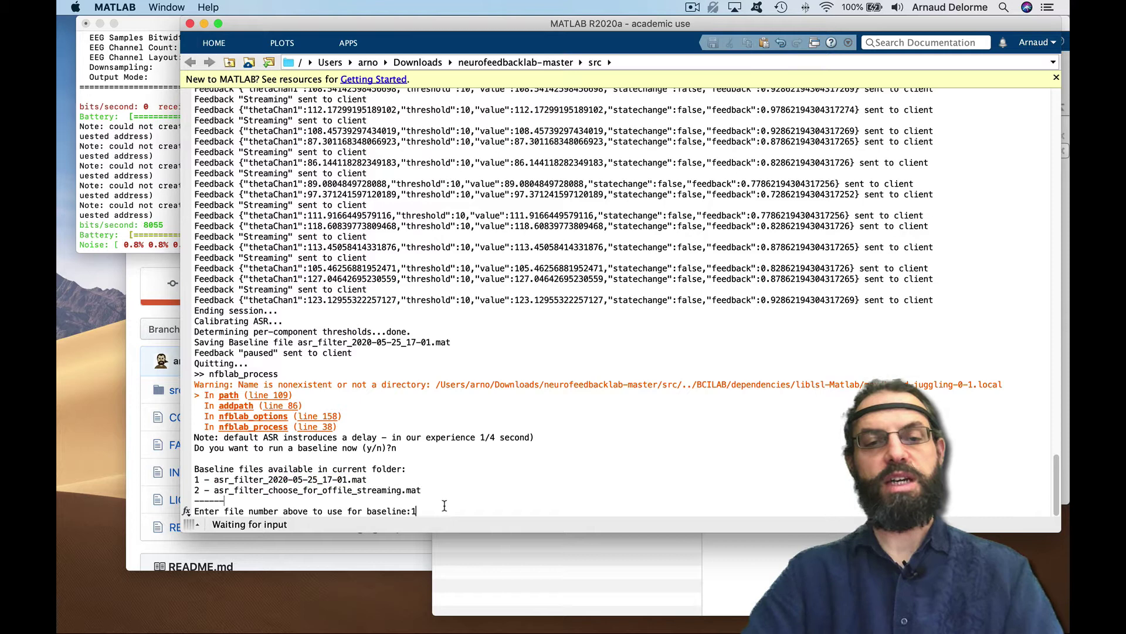
key(Return)
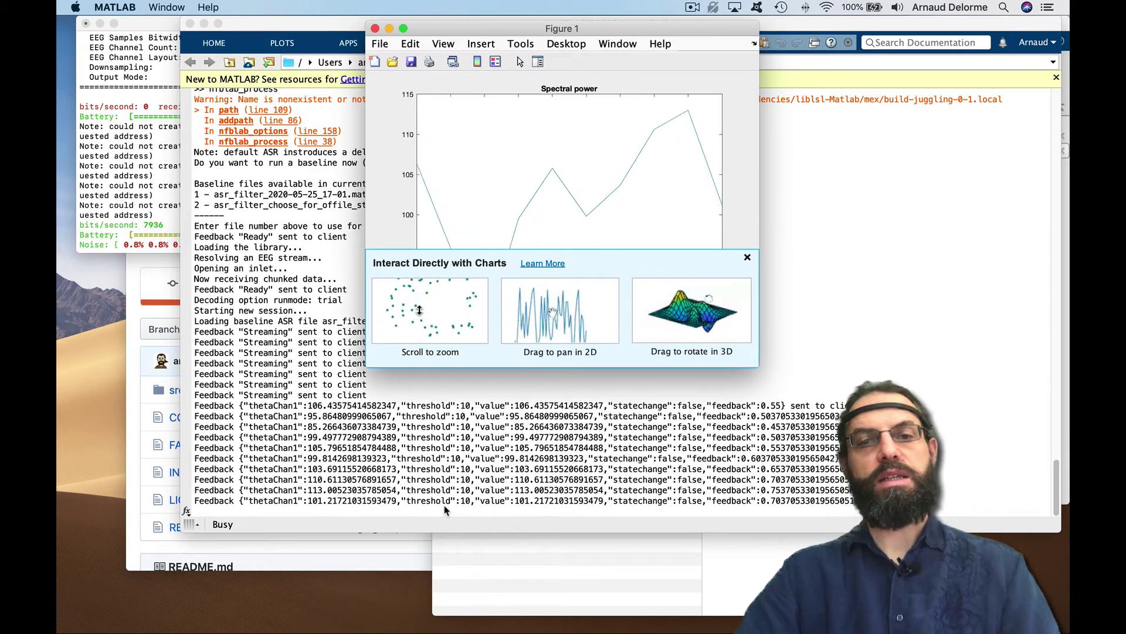
- Dismiss the chart tips, close the Spectral power figure after the session ends, and return to Chrome
click(746, 259)
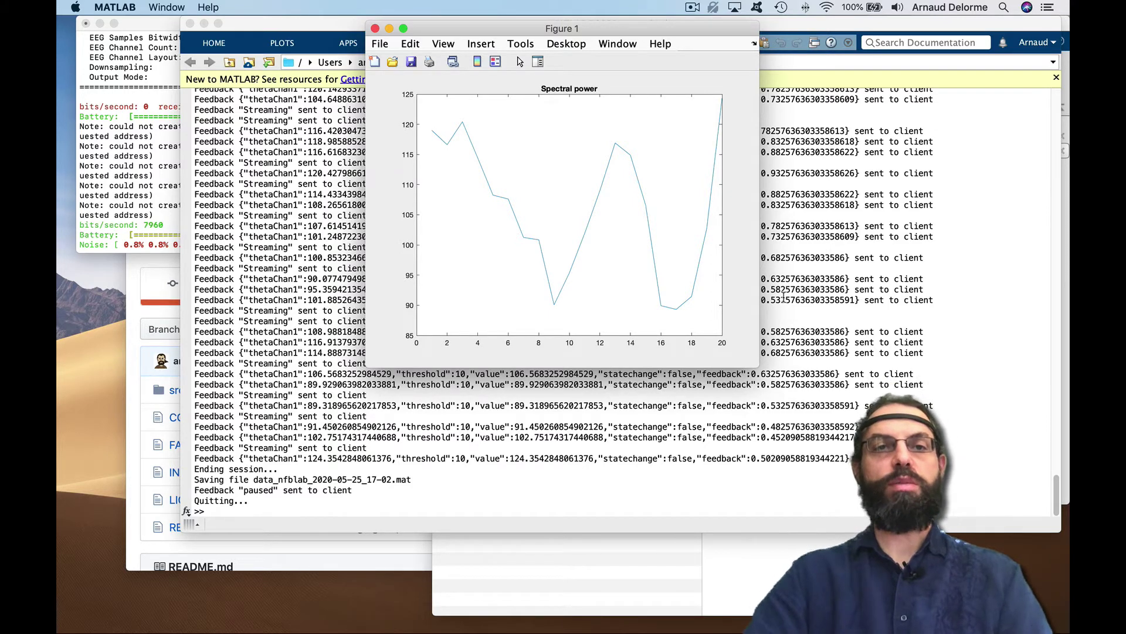
click(375, 28)
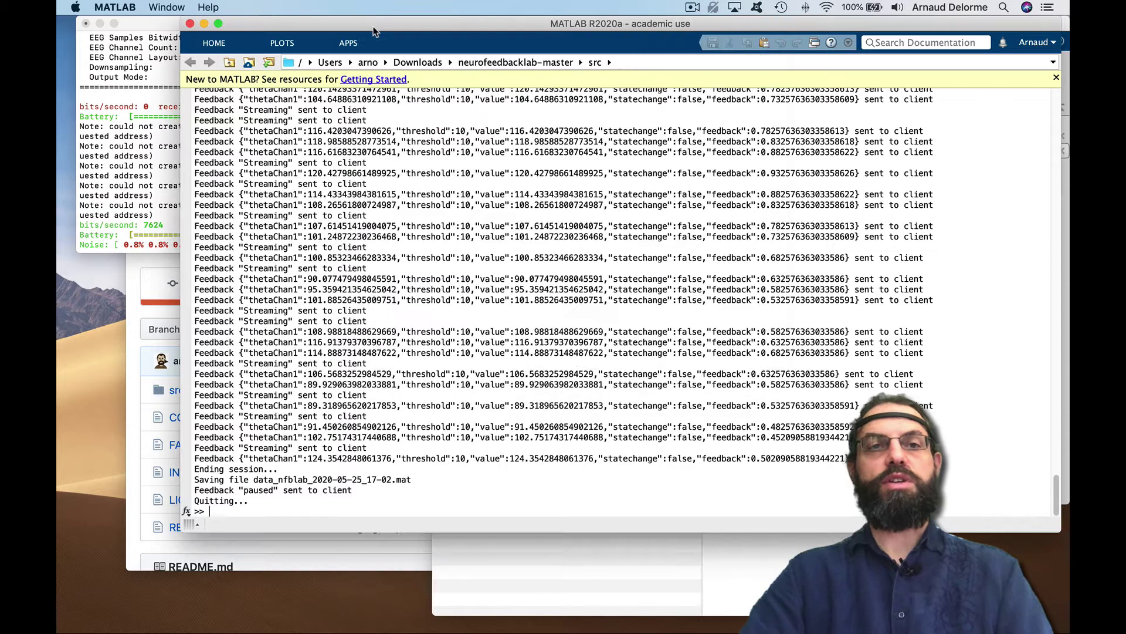
click(1060, 95)
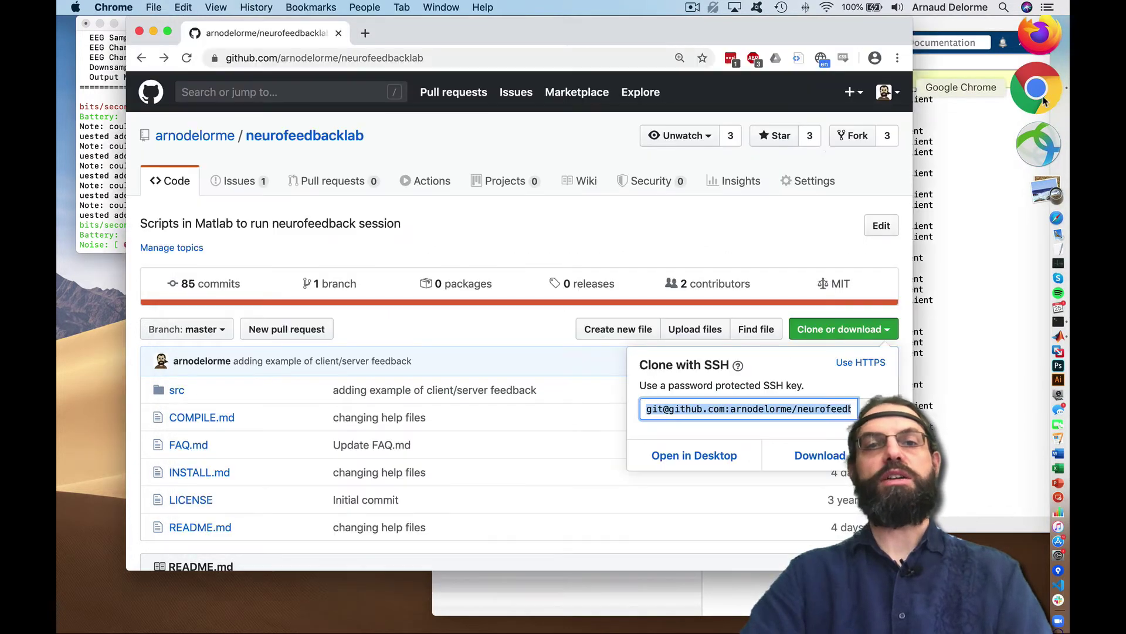
click(452, 59)
- Search 'psychotoolbox download' and read the installation steps on psychtoolbox.org/download, then return to MATLAB
text(psy)
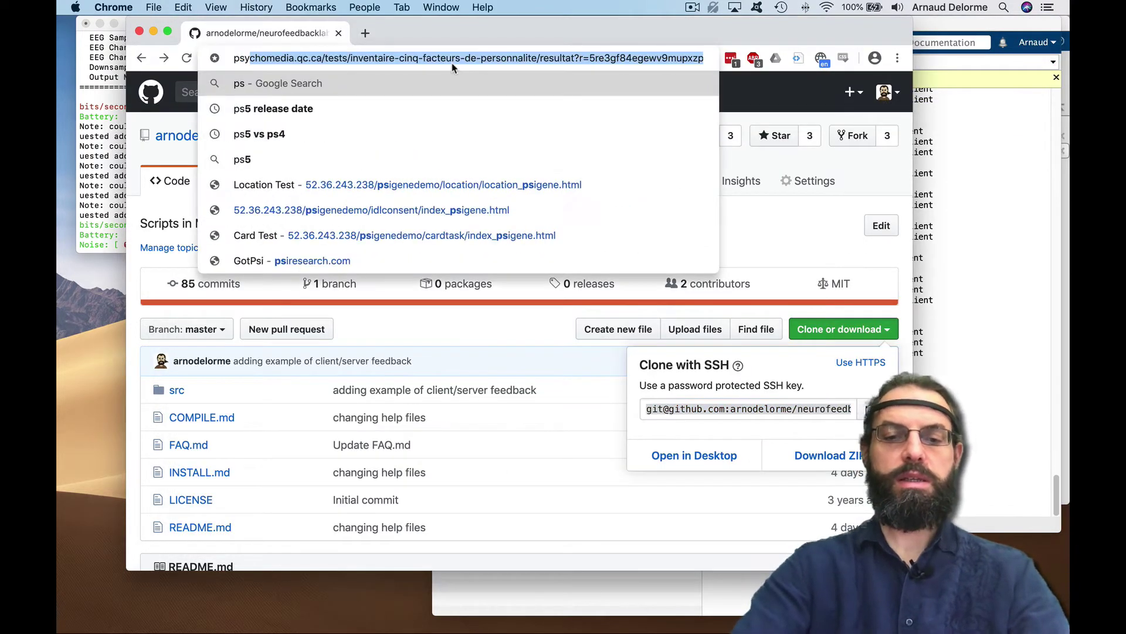
text(chotoo)
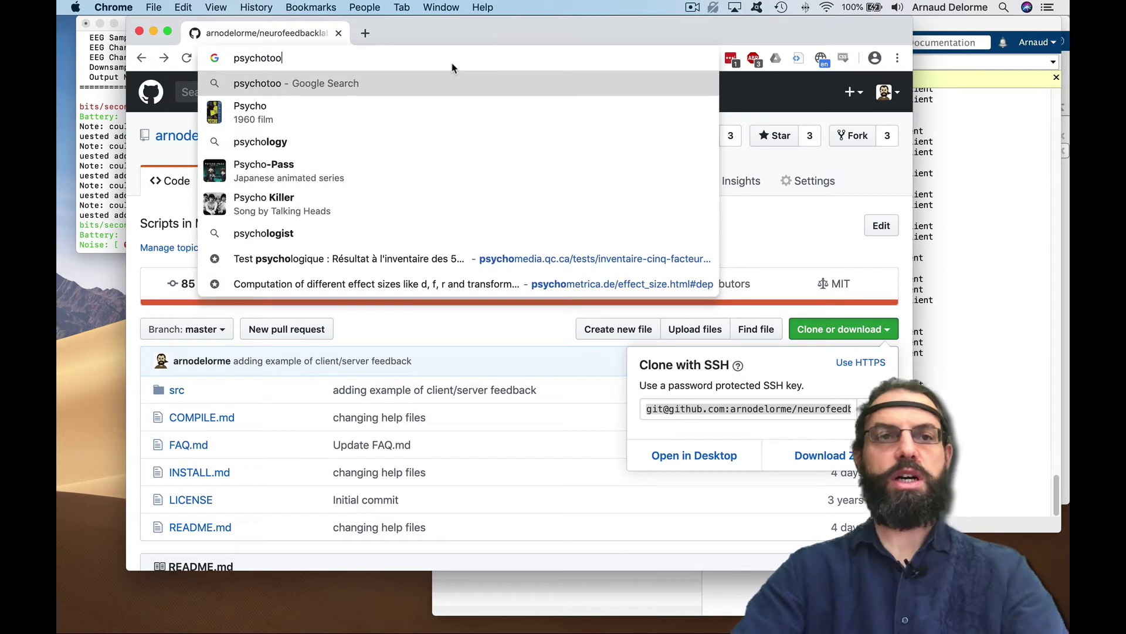
text(lbox download)
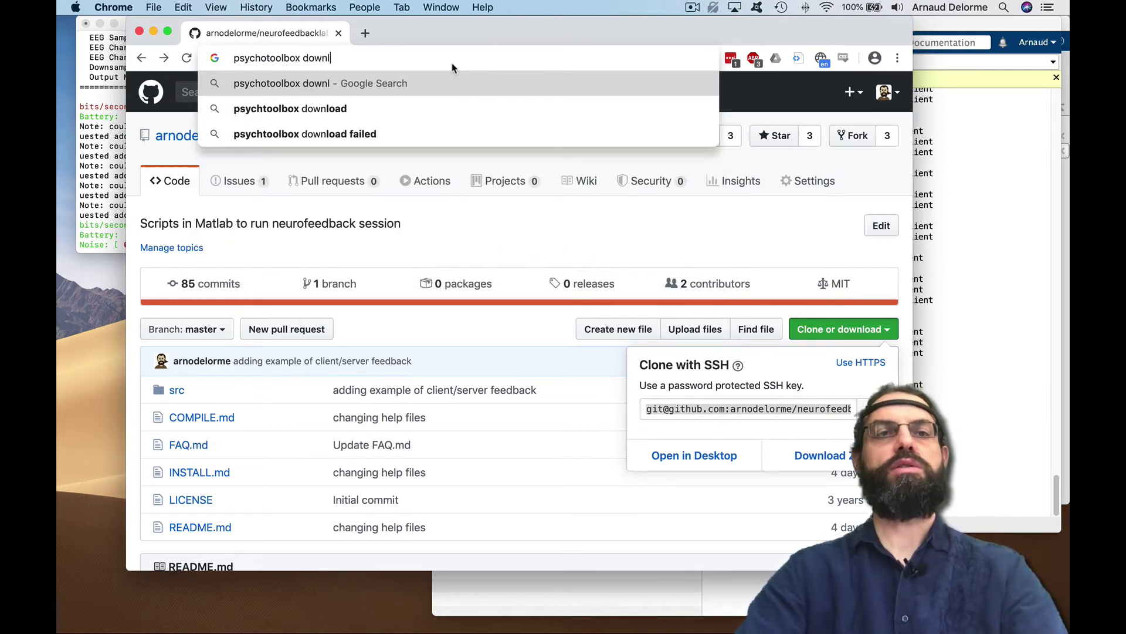
key(Return)
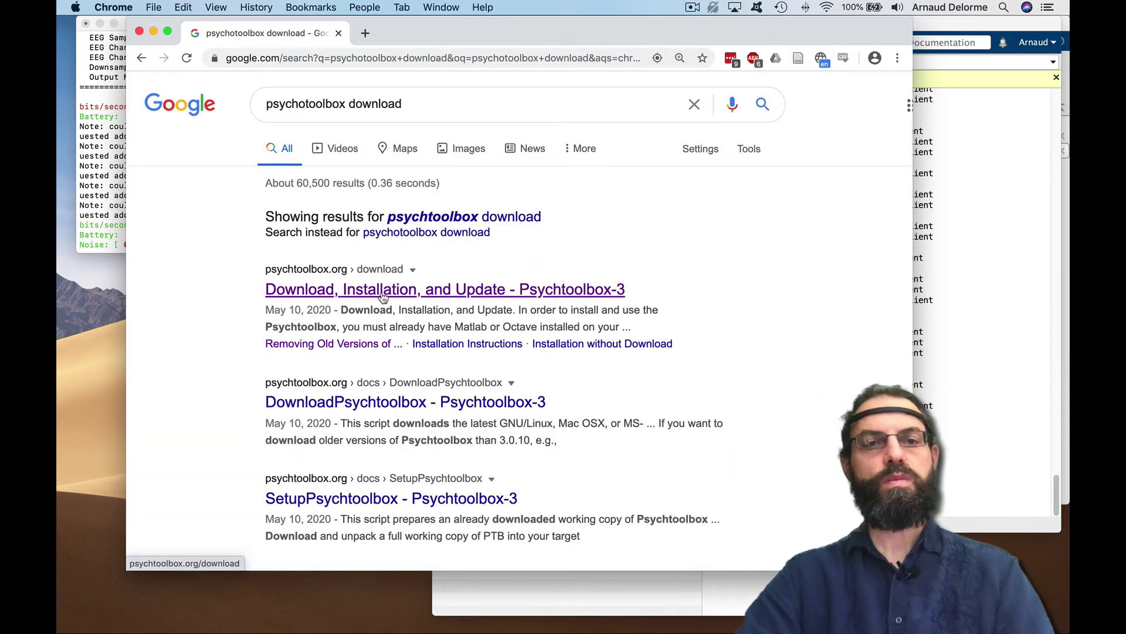
click(563, 290)
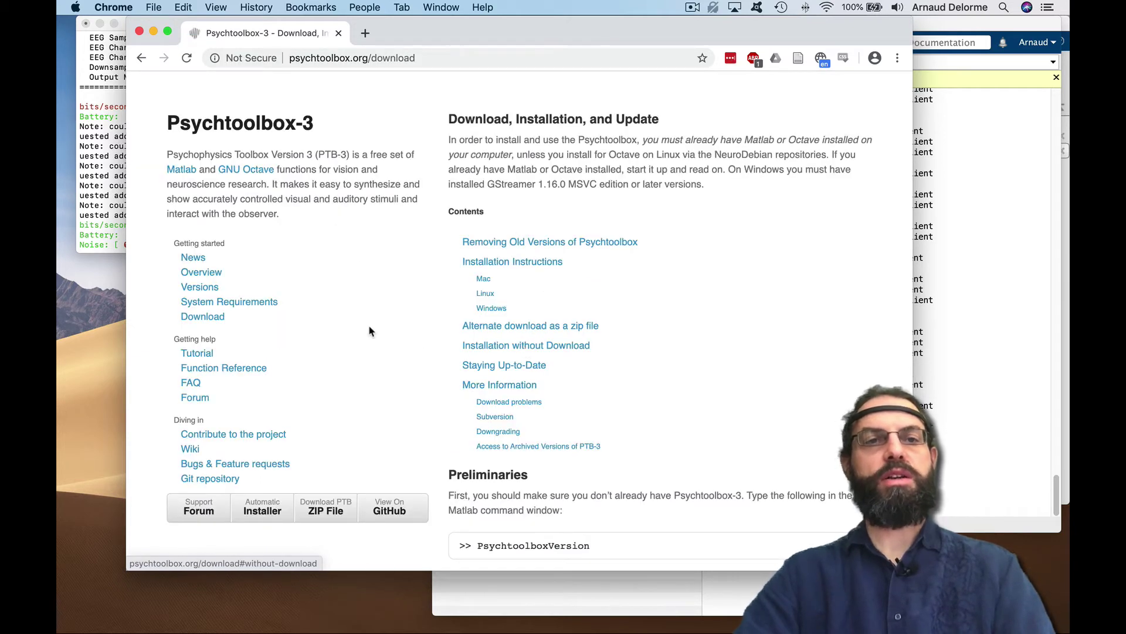
scroll(366, 343, down, 3)
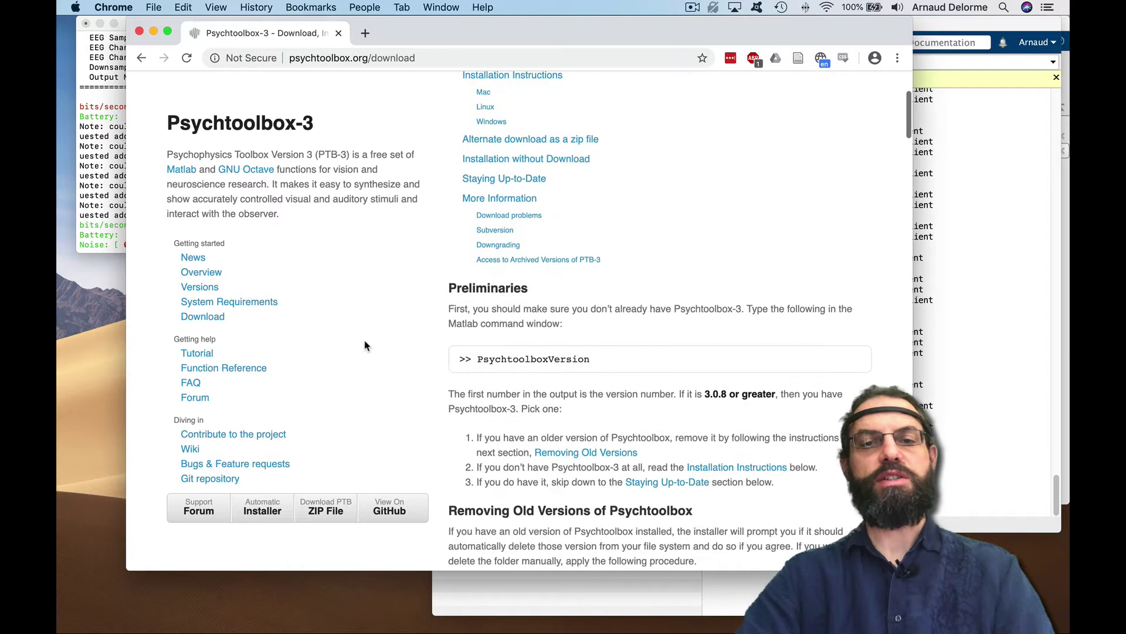
scroll(364, 345, down, 5)
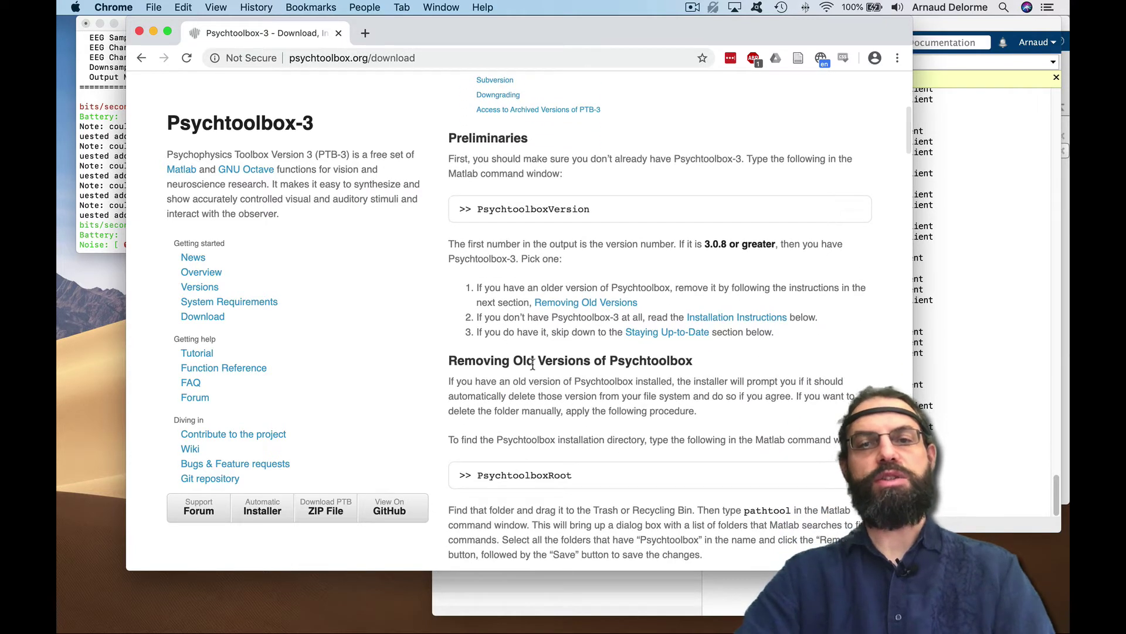
scroll(704, 419, down, 2)
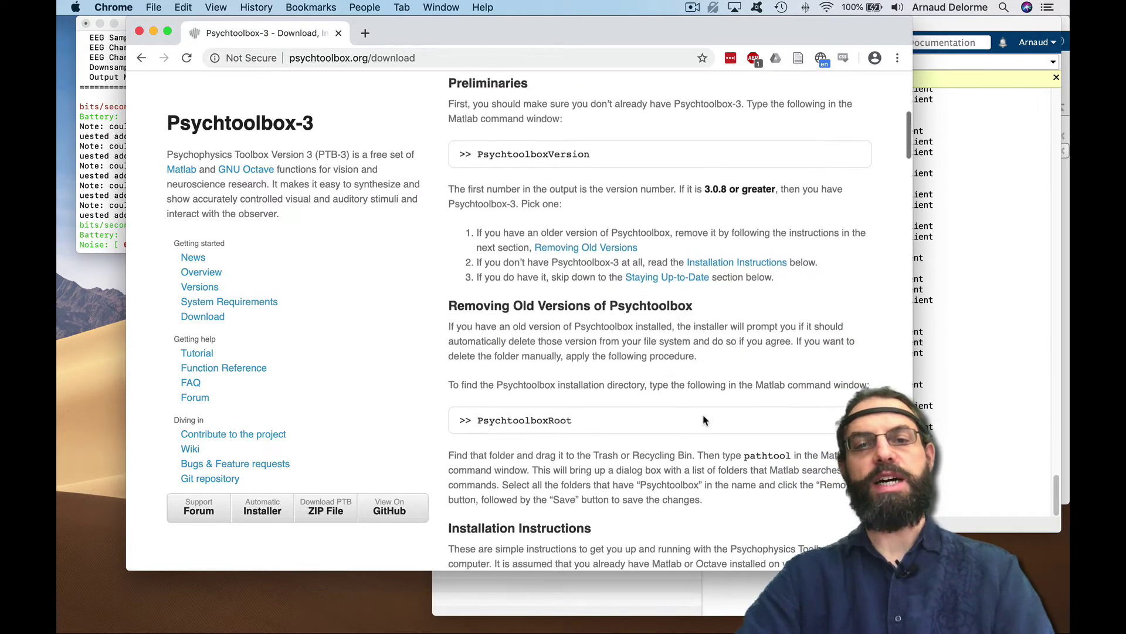
scroll(704, 420, down, 2)
scroll(627, 400, down, 1)
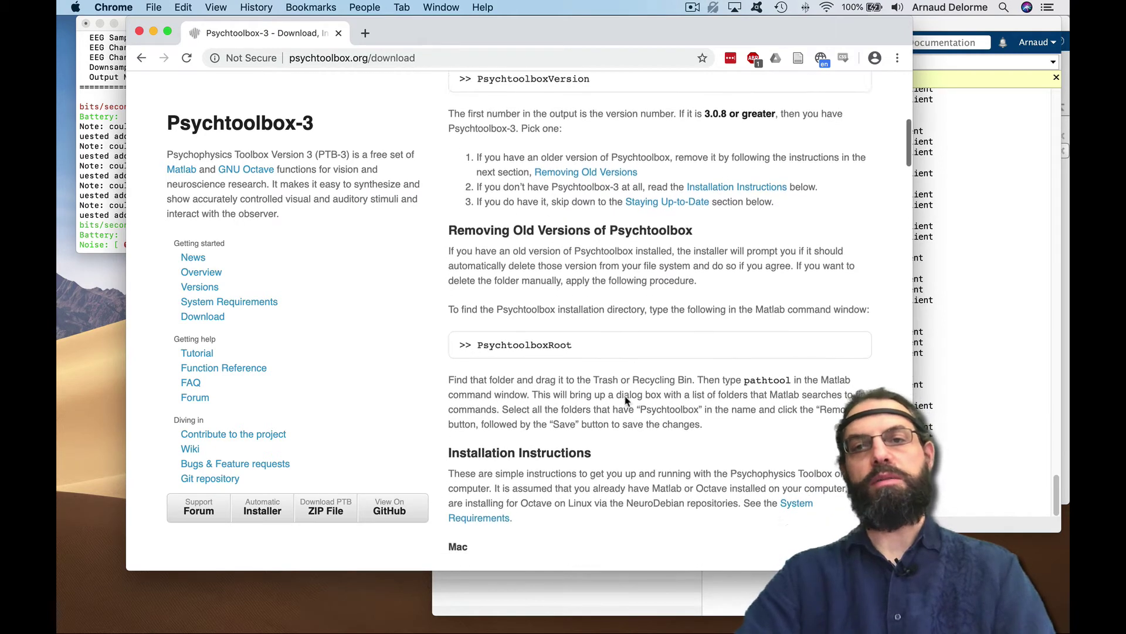
scroll(627, 400, down, 4)
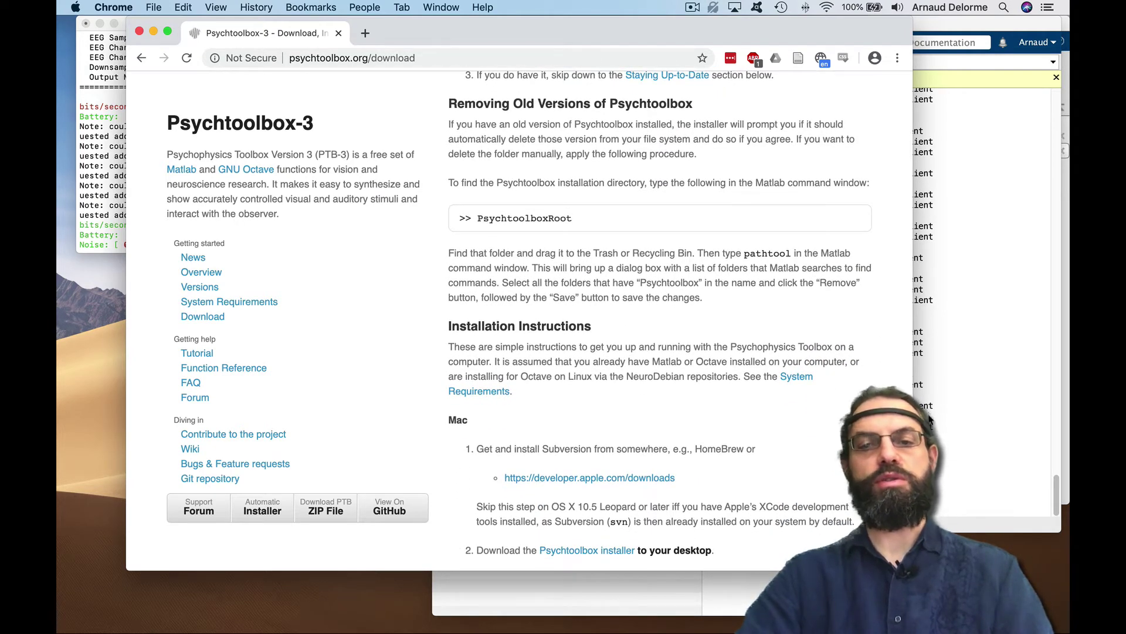
key(super+Tab)
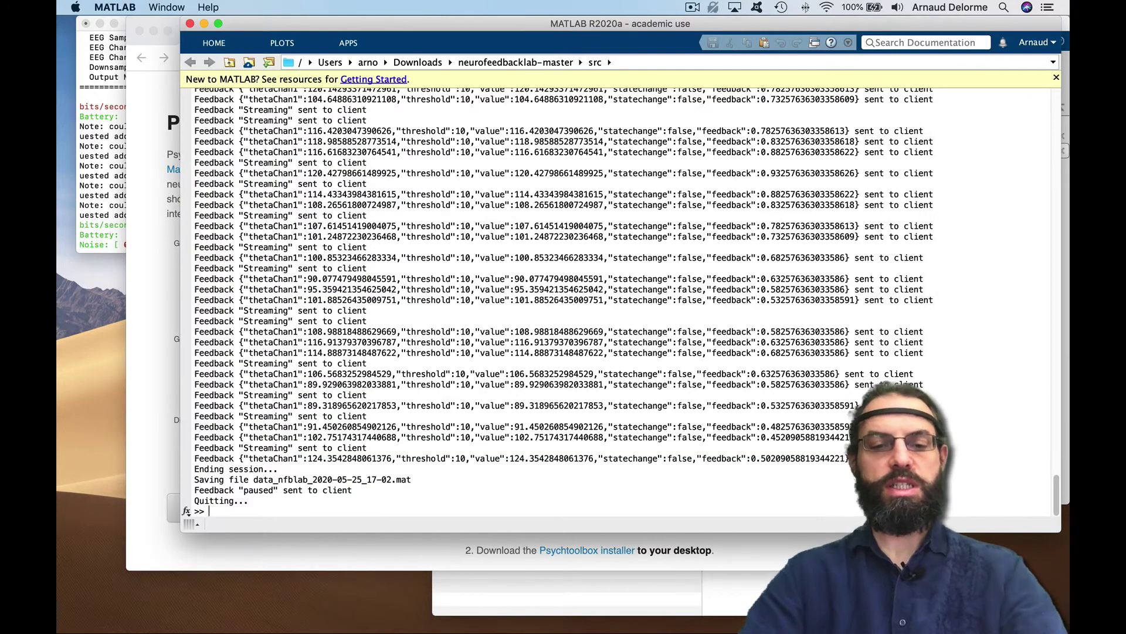
- Change into /data/matlab/Psychtoolbox and list its contents with dir
text(cd /data/)
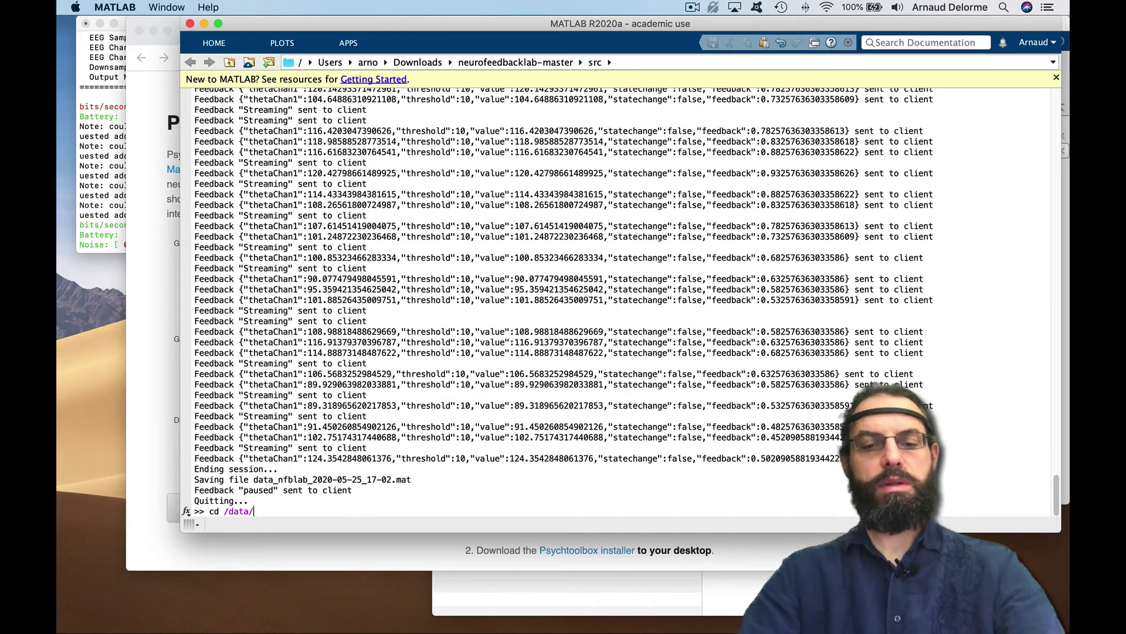
text(matlab/p)
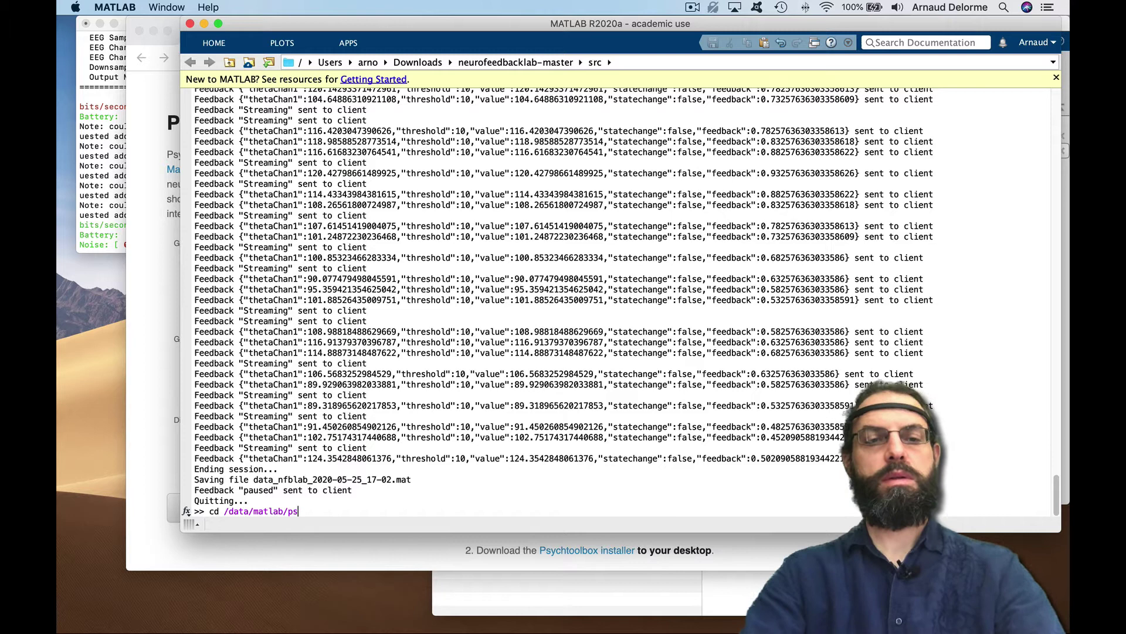
text(s)
key(Tab)
key(Return)
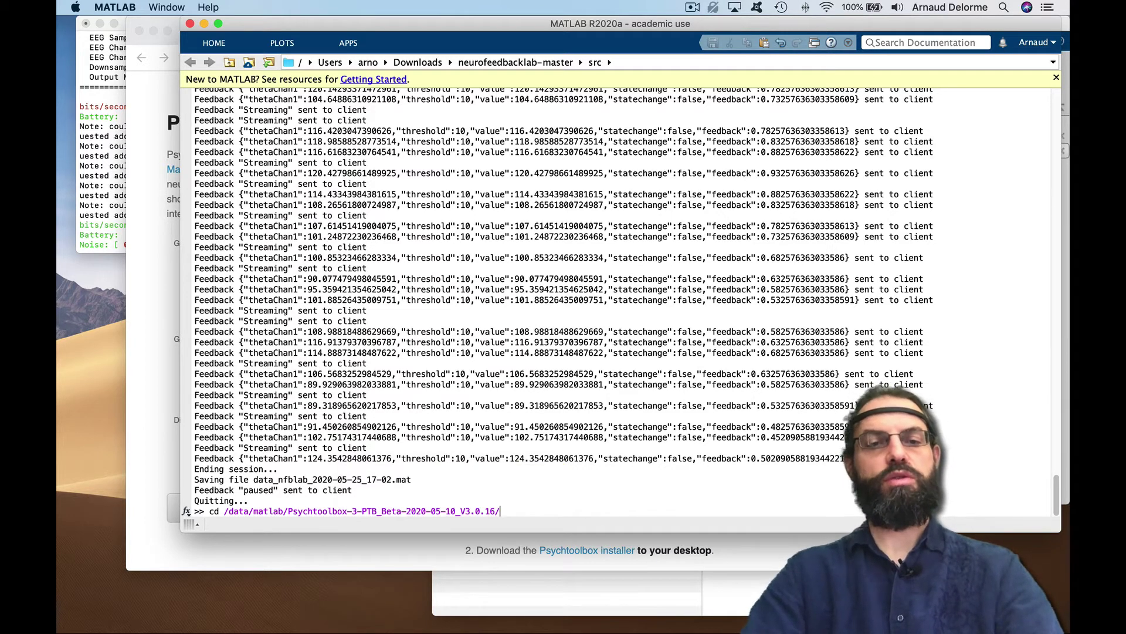
key(Return)
text(setup)
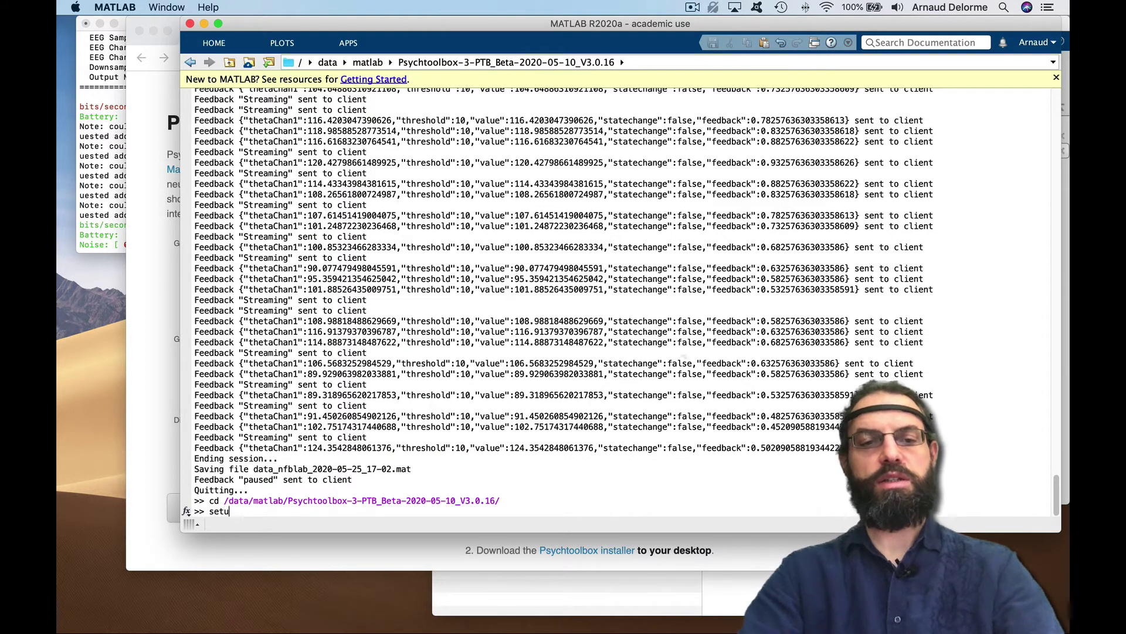
key(Tab)
key(Down)
key(Down)
key(Down)
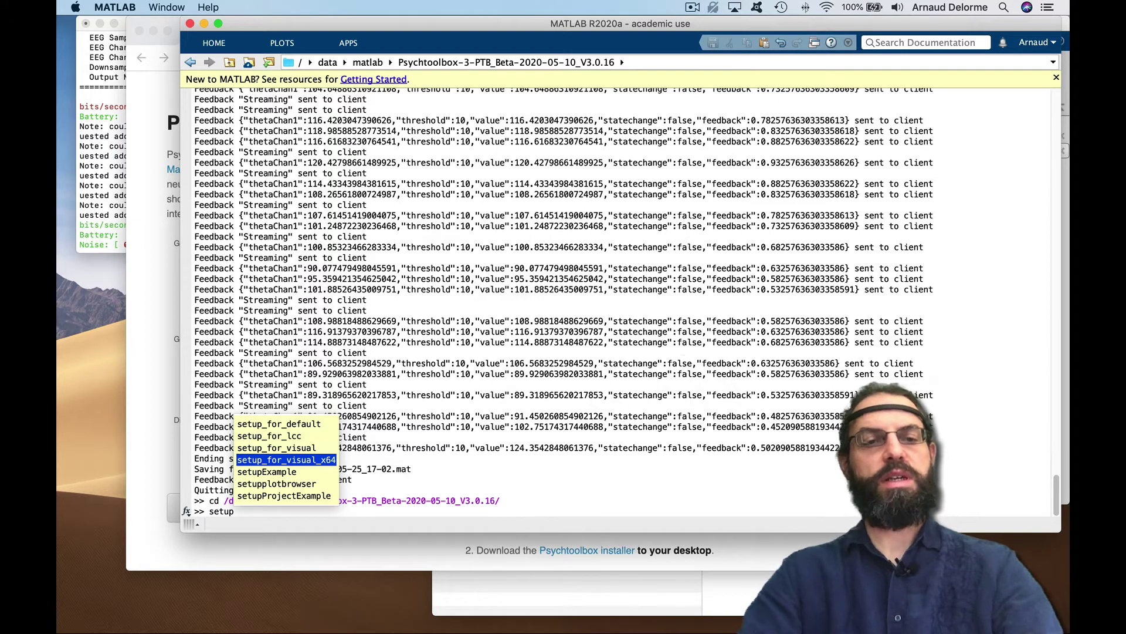
key(Escape)
key(BackSpace)
key(BackSpace)
key(BackSpace)
key(BackSpace)
key(BackSpace)
text(dir)
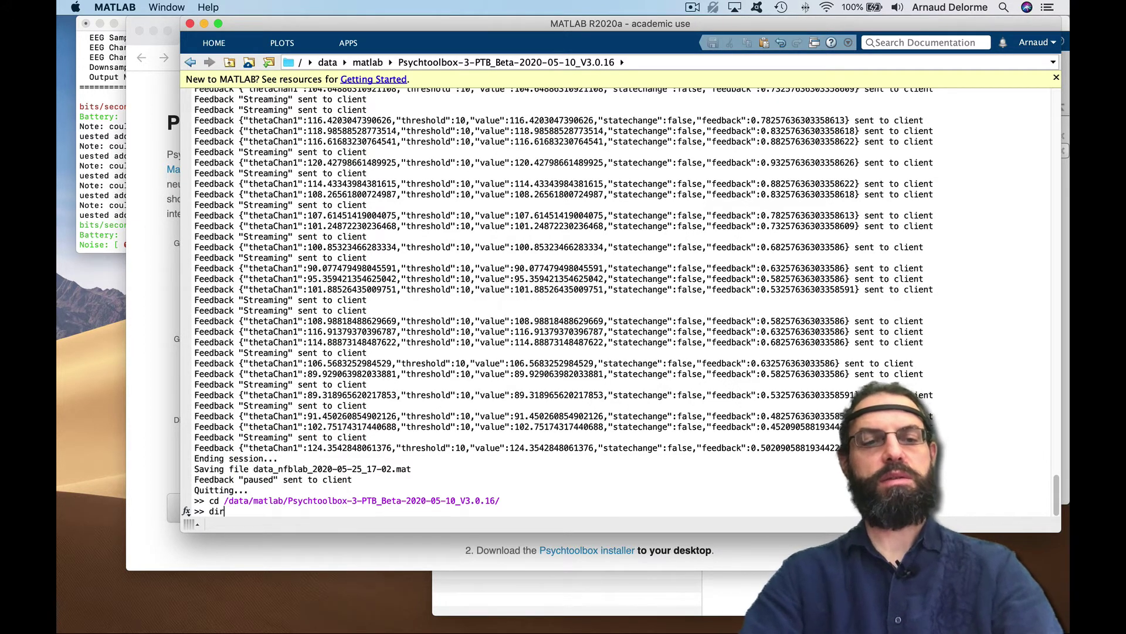
key(Return)
- Enter the nested Psychtoolbox folder and list its contents with dir
text(cd)
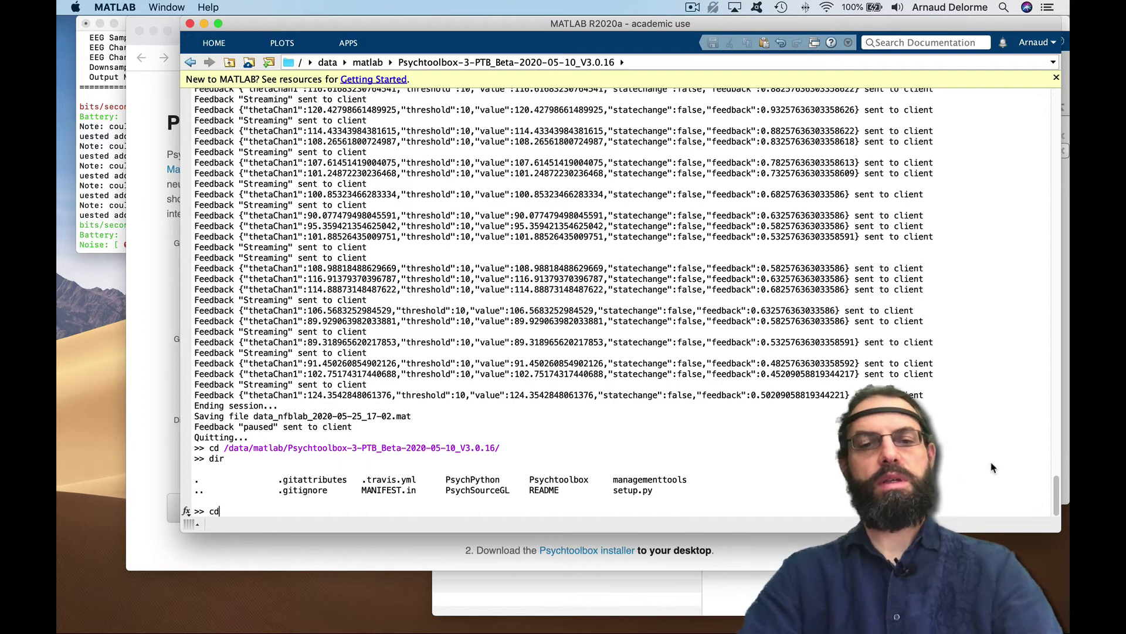
text( p)
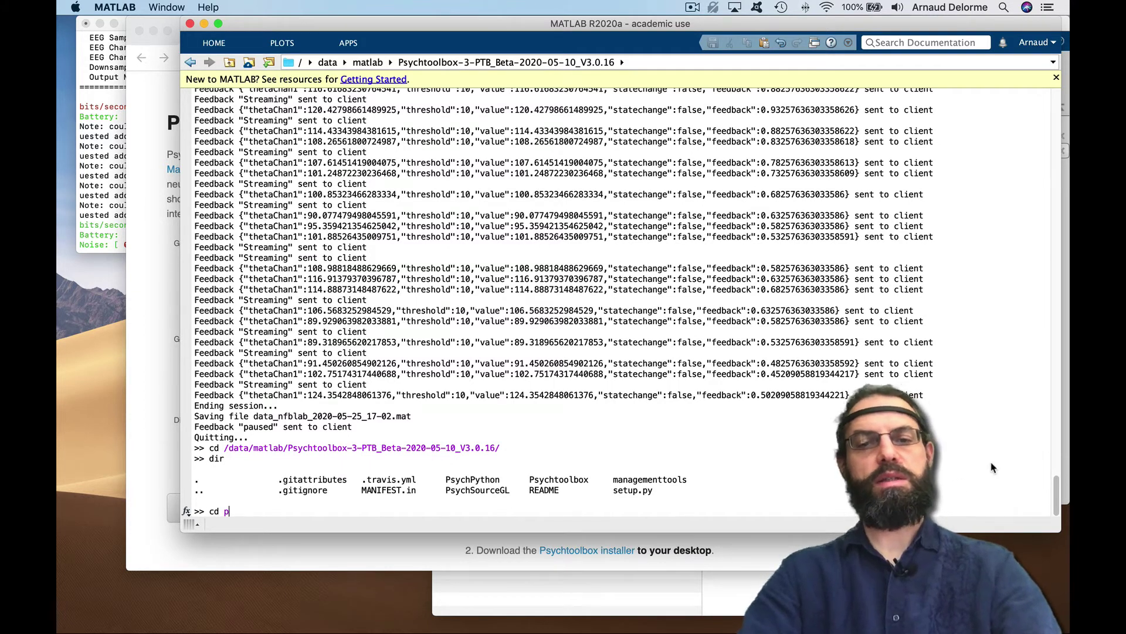
text(s)
key(Tab)
key(Down)
key(Down)
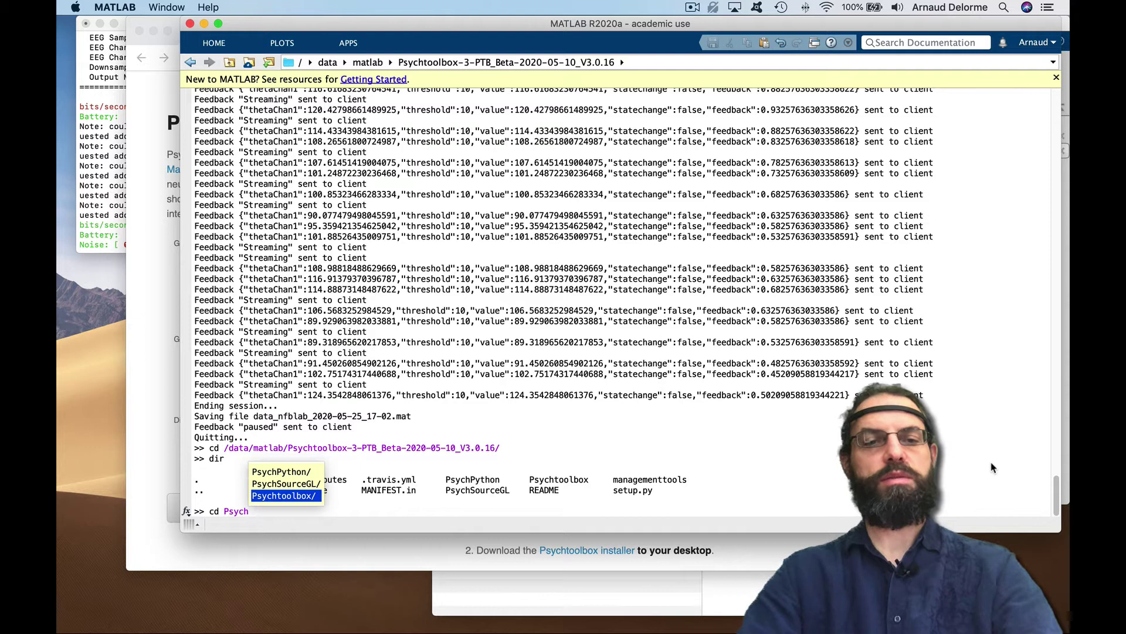
key(Return)
key(Return)
text(setu)
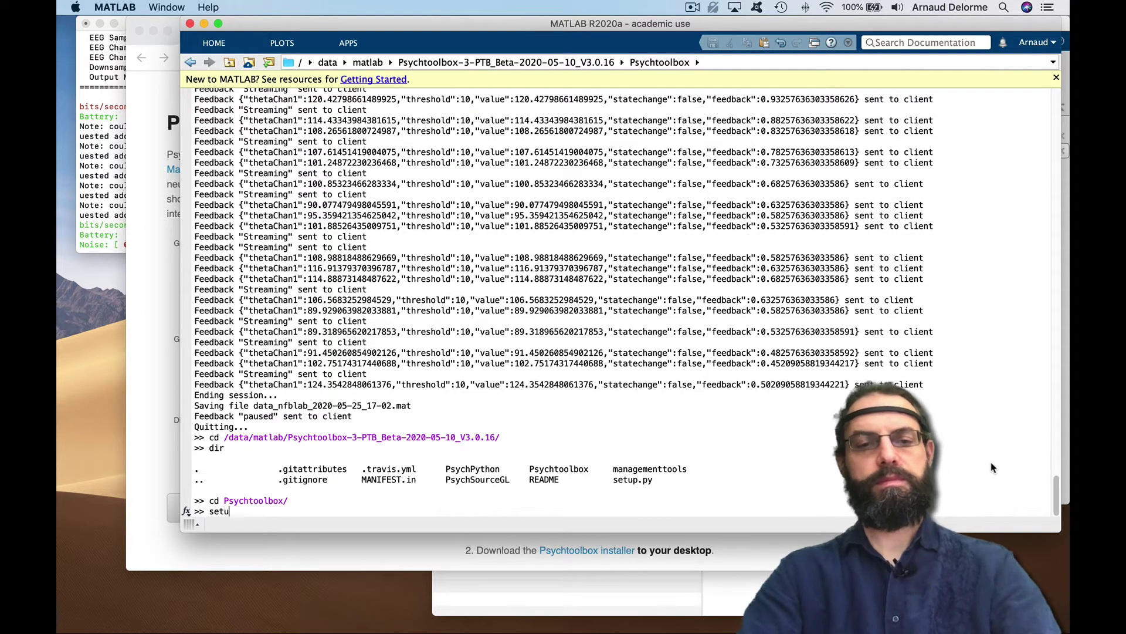
text(p)
key(Tab)
key(Escape)
key(BackSpace)
key(BackSpace)
key(BackSpace)
key(BackSpace)
key(BackSpace)
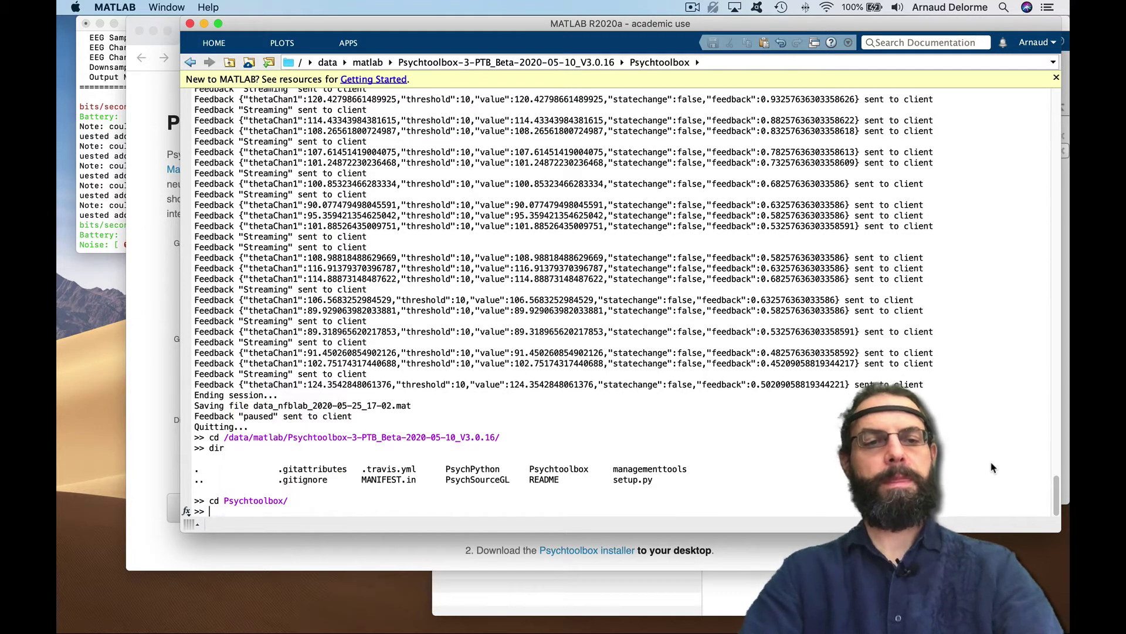
text(dir)
key(Return)
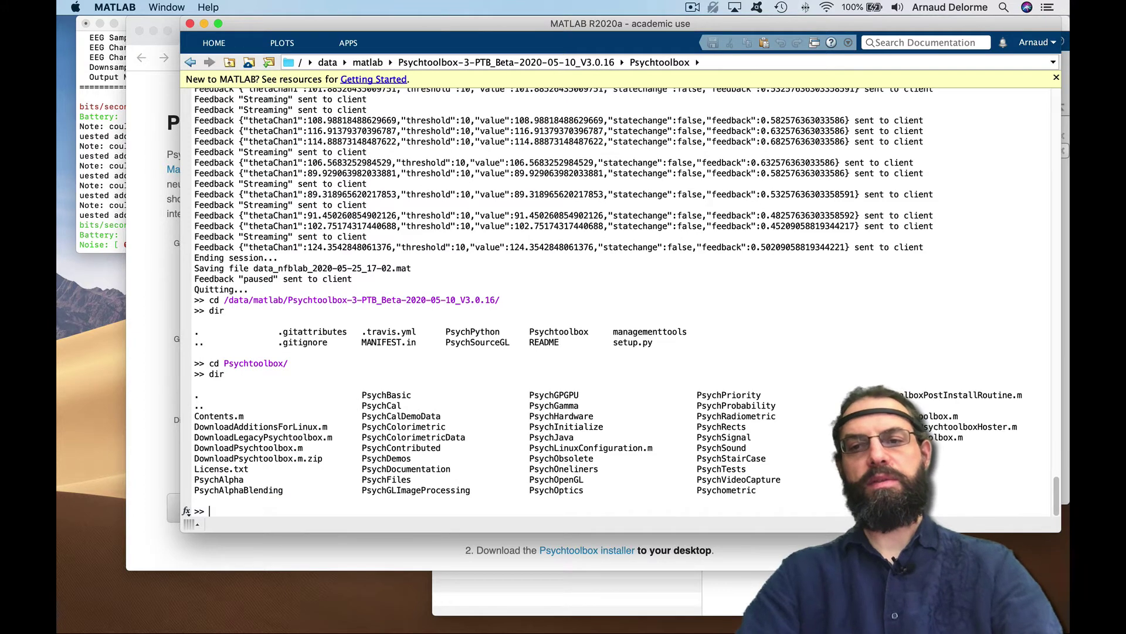
- Run SetupPsychtoolbox, answering yes past the SAVEPATH failure and acknowledging the license message
double_click(936, 416)
key(super+c)
key(super+v)
key(Return)
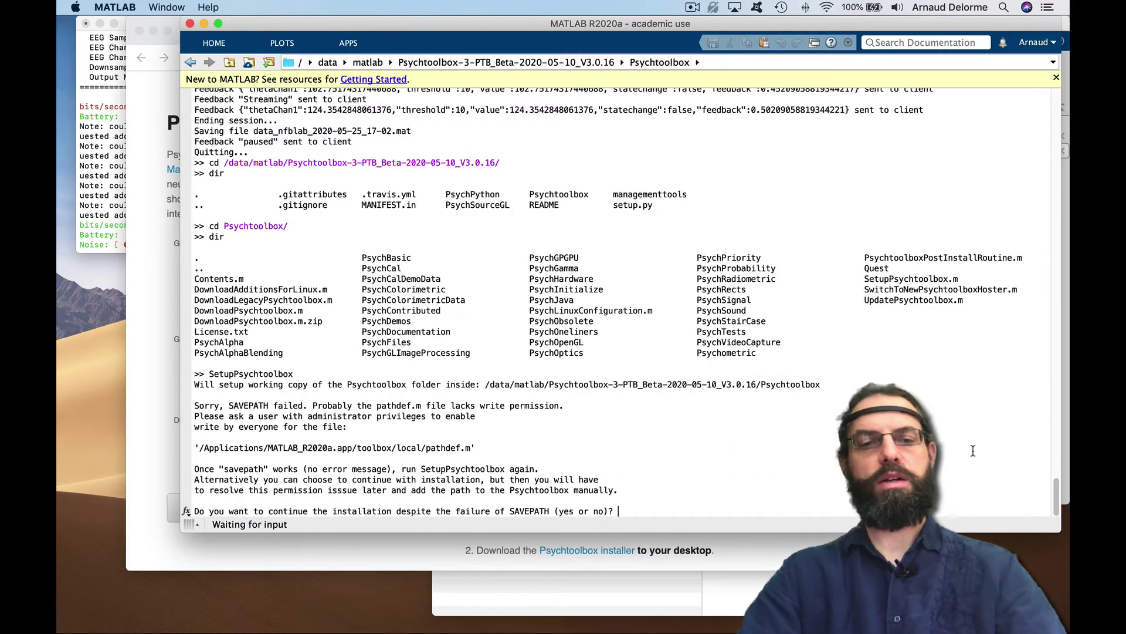
text(ye)
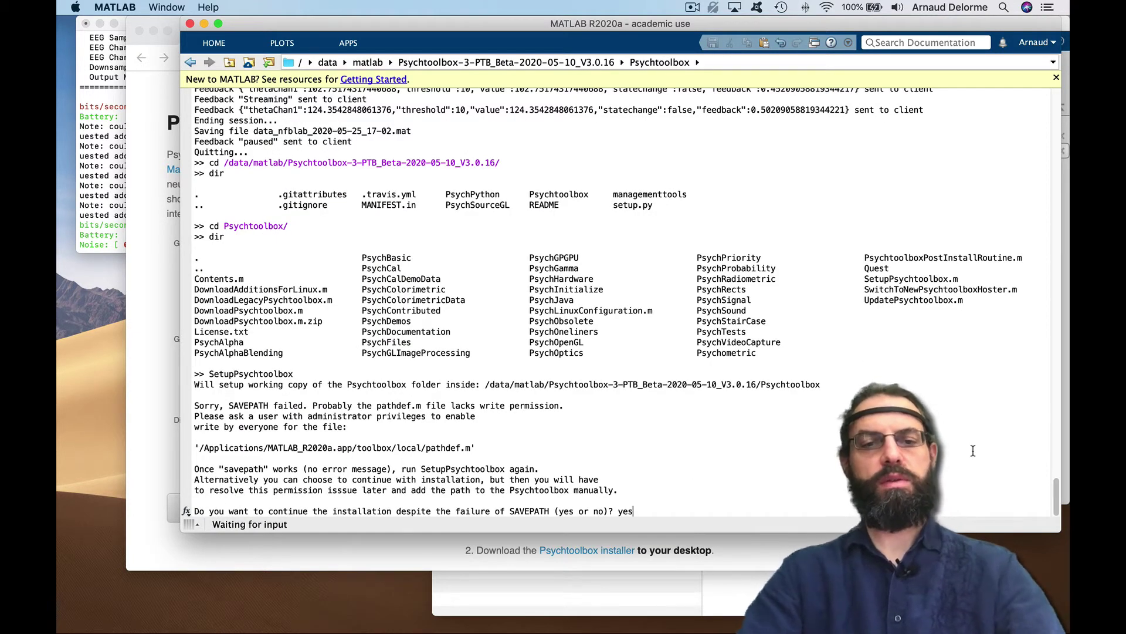
text(s)
key(Return)
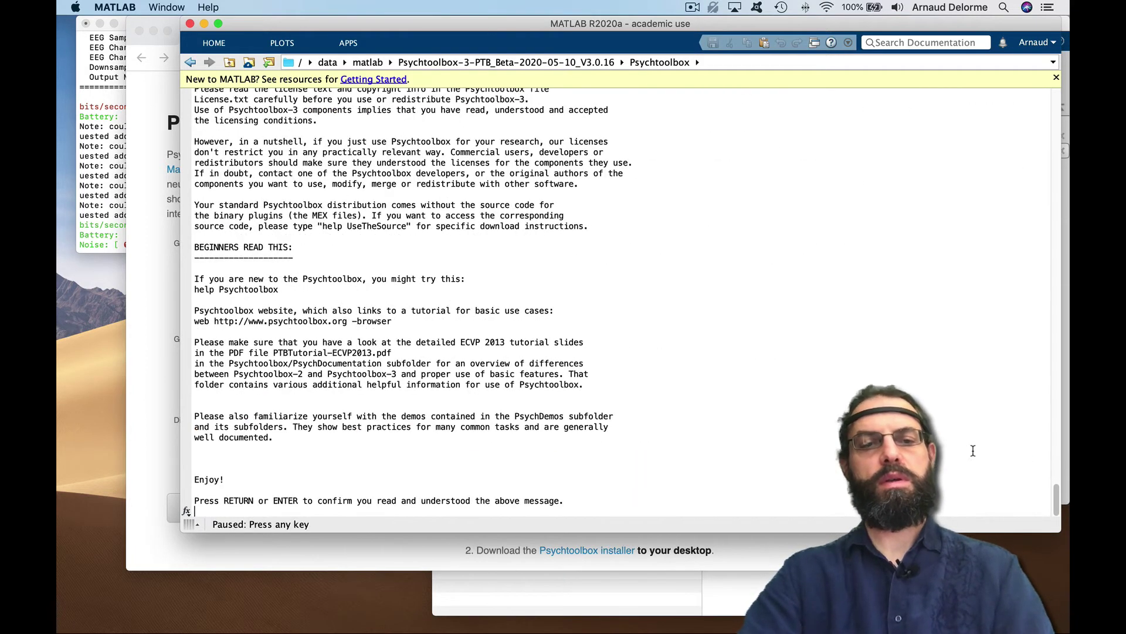
key(Return)
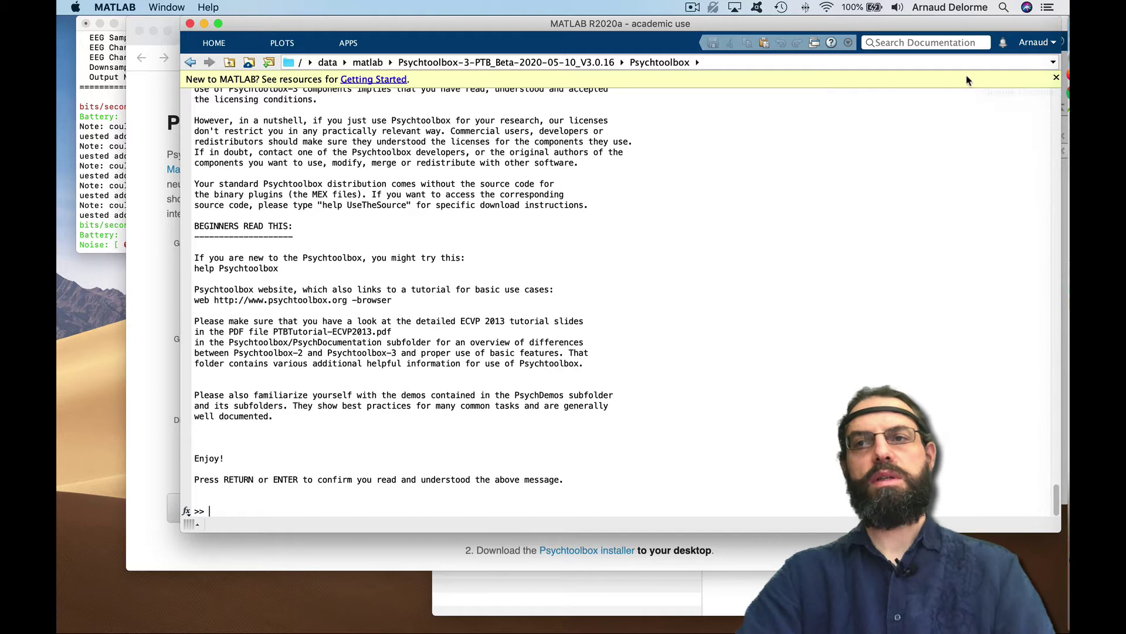
click(1052, 62)
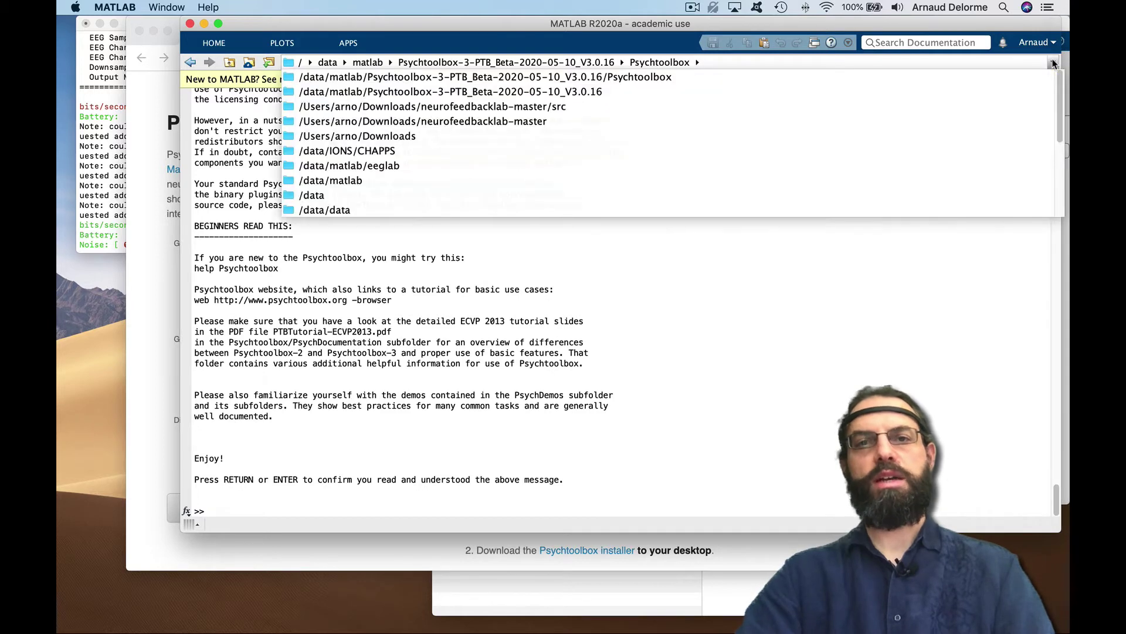
- Pick neurofeedbacklab-master/src from recent folders and run 'edit nfblab_options.m'
click(857, 103)
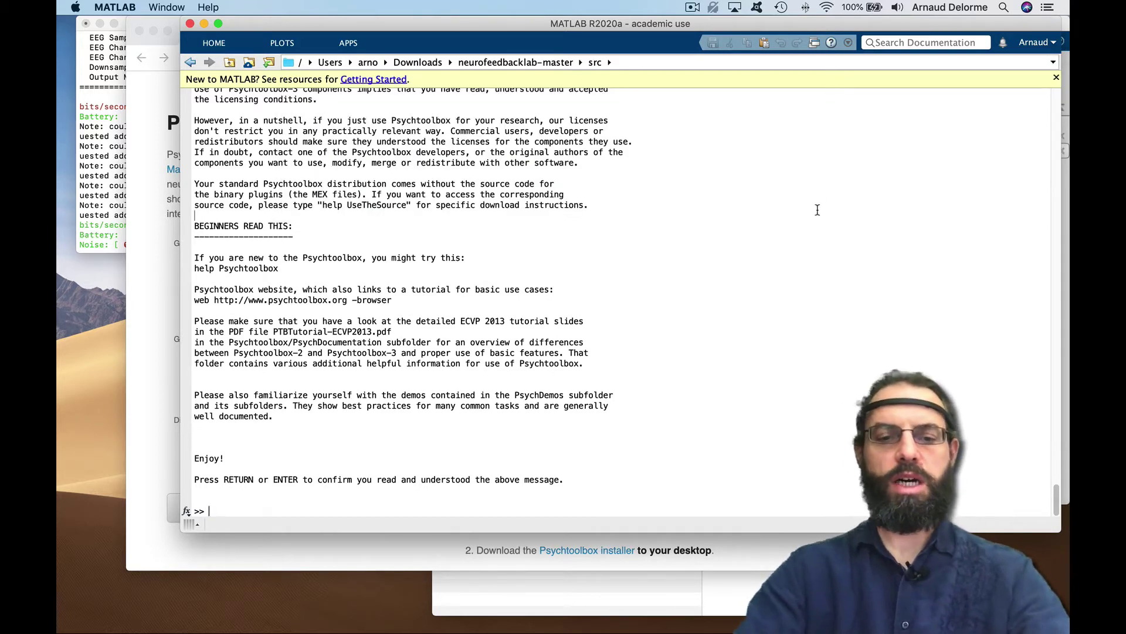
text(edit nf)
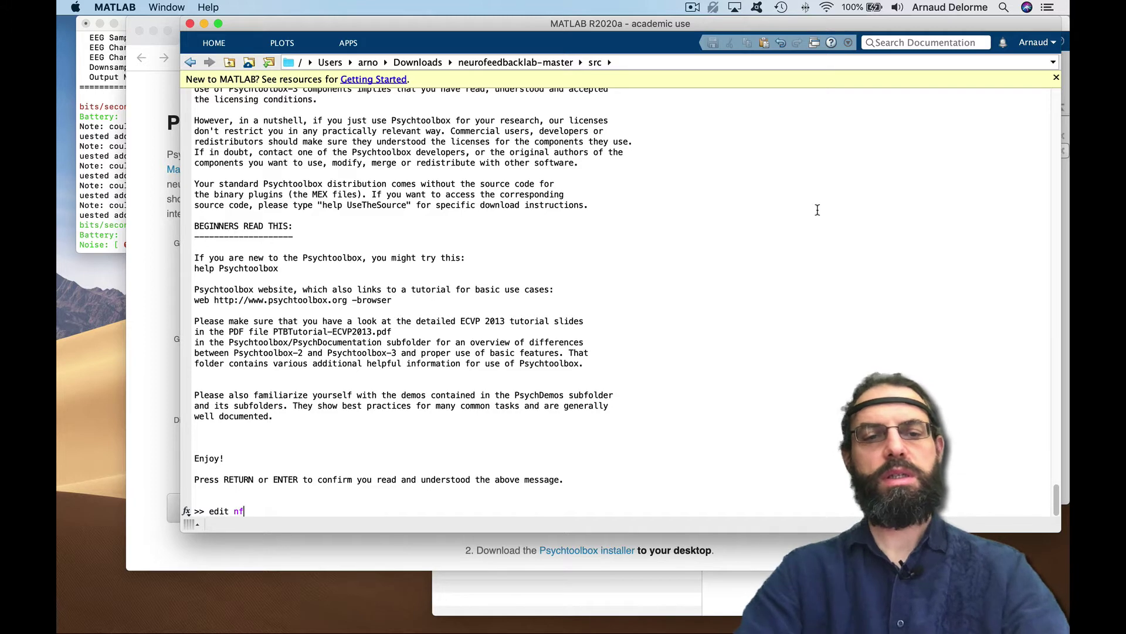
key(Tab)
key(Down)
key(Down)
key(Down)
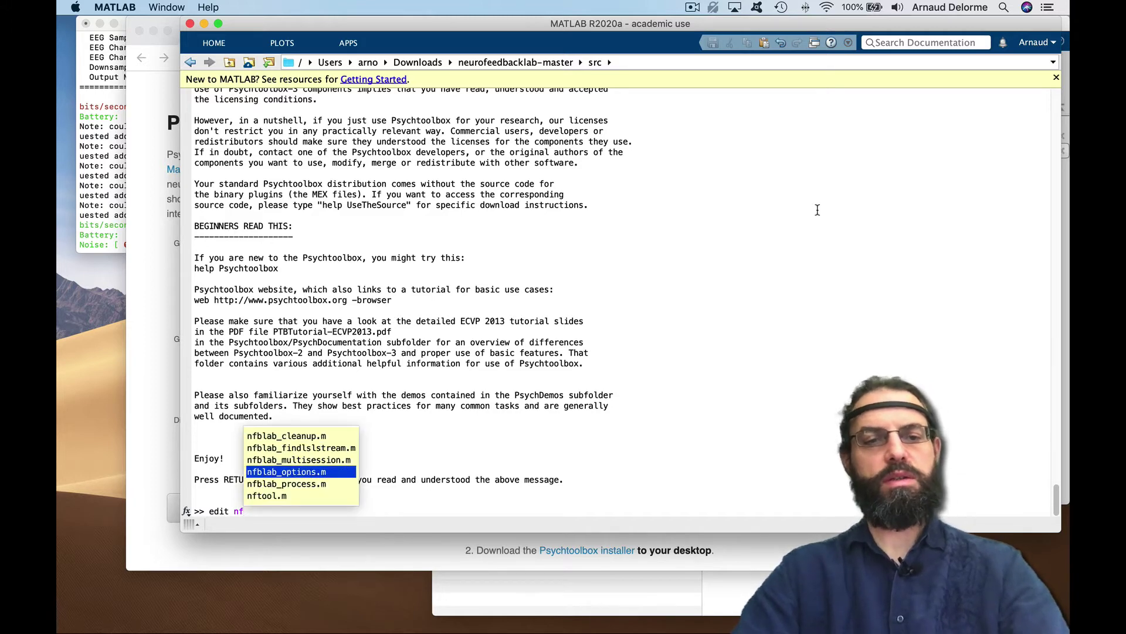
key(Return)
key(Return)
- On lines 86–87 set psychoToolbox = true and simplePlot = false, then save nfblab_options.m
scroll(663, 302, down, 10)
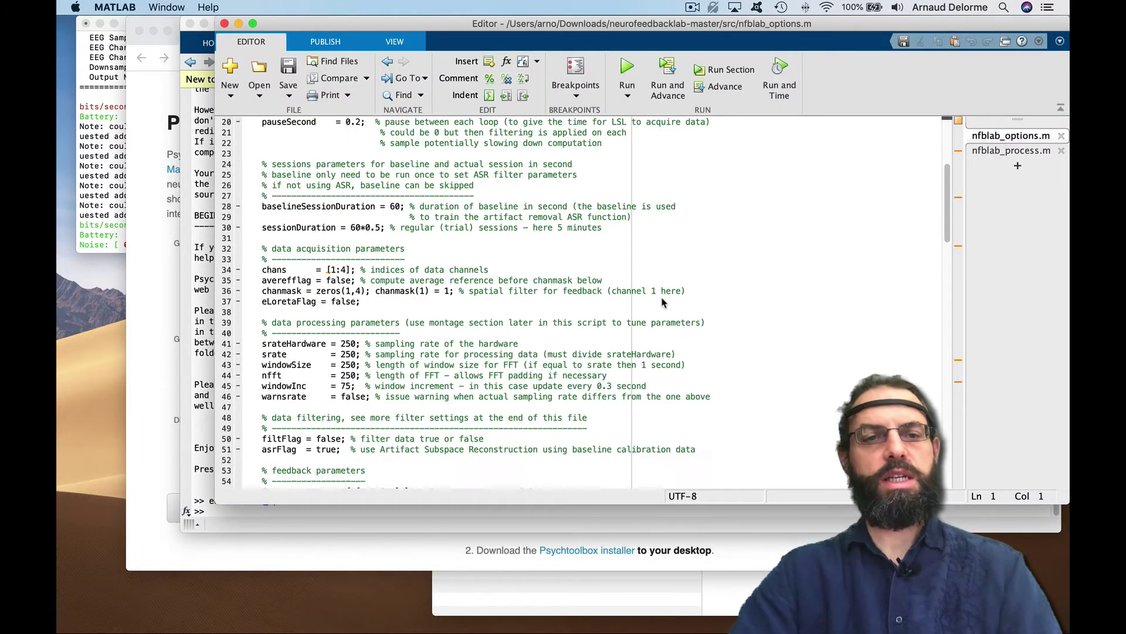
scroll(663, 302, down, 10)
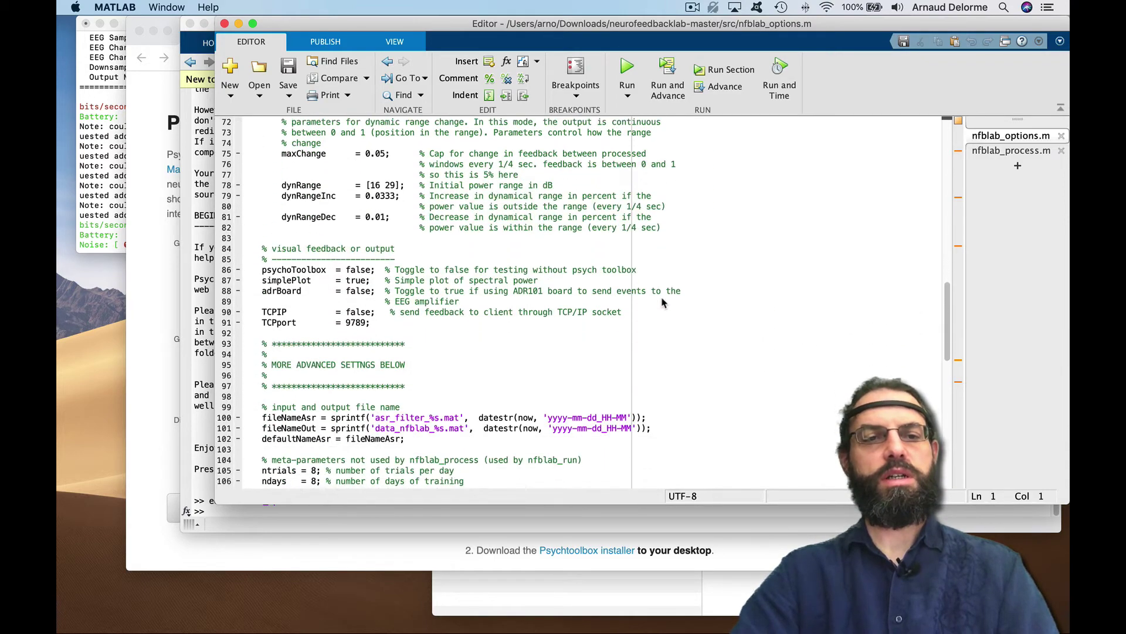
scroll(663, 302, down, 10)
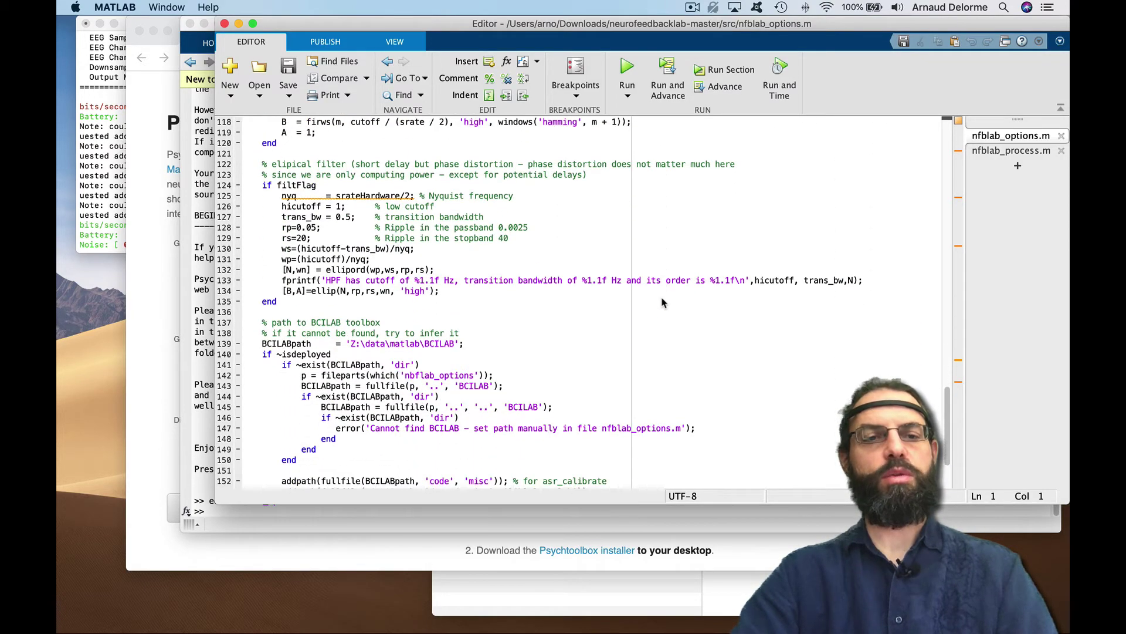
scroll(663, 303, up, 10)
scroll(663, 302, up, 5)
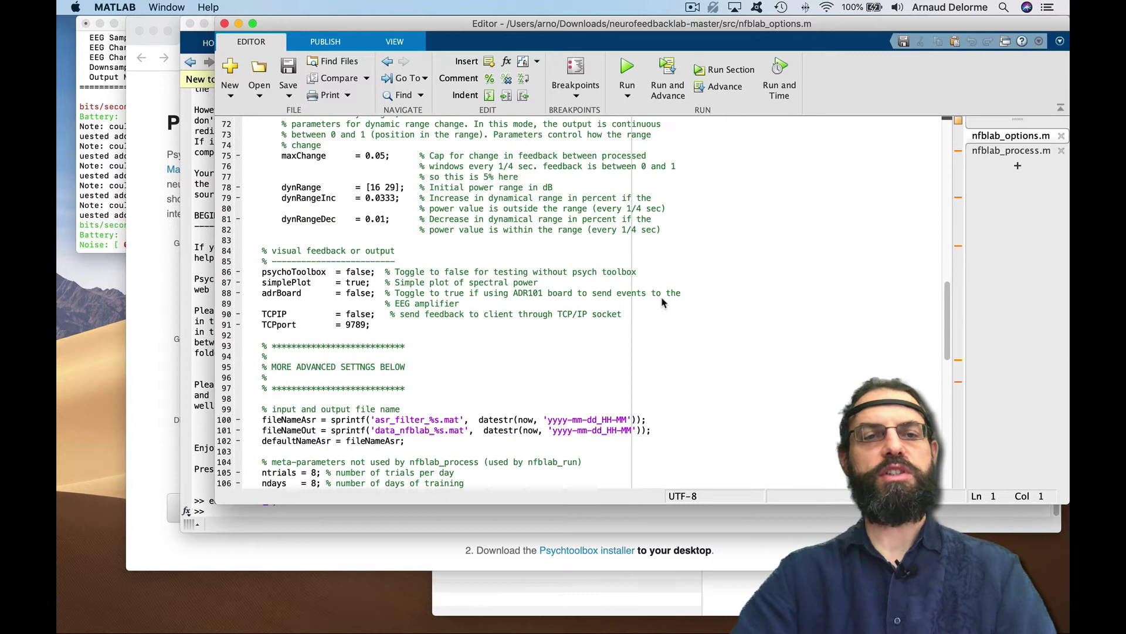
scroll(663, 302, up, 2)
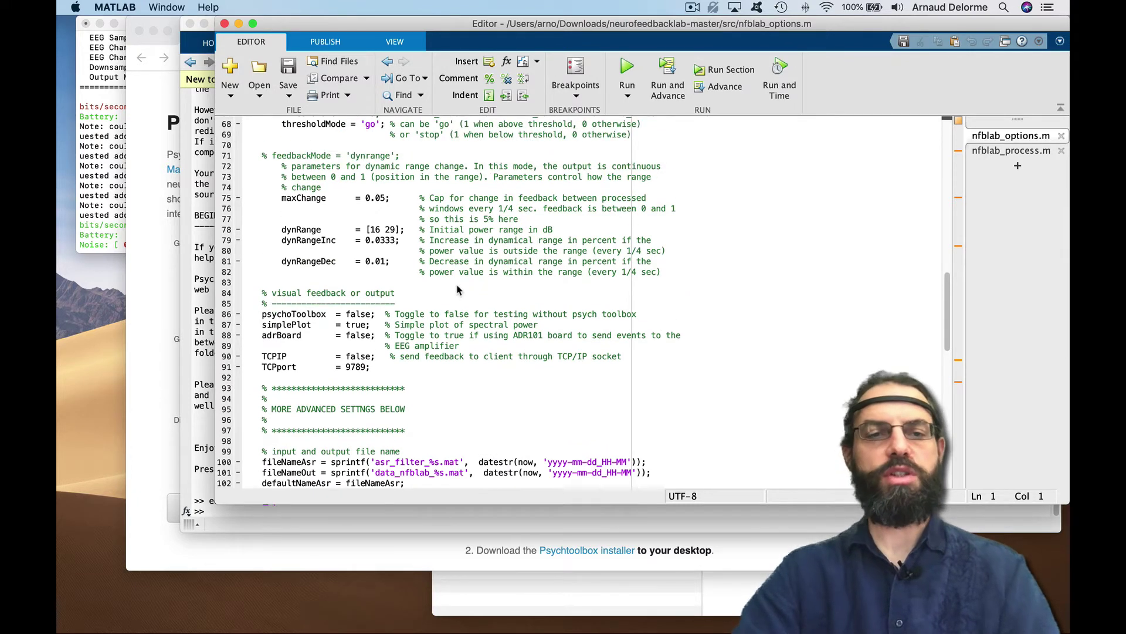
double_click(359, 315)
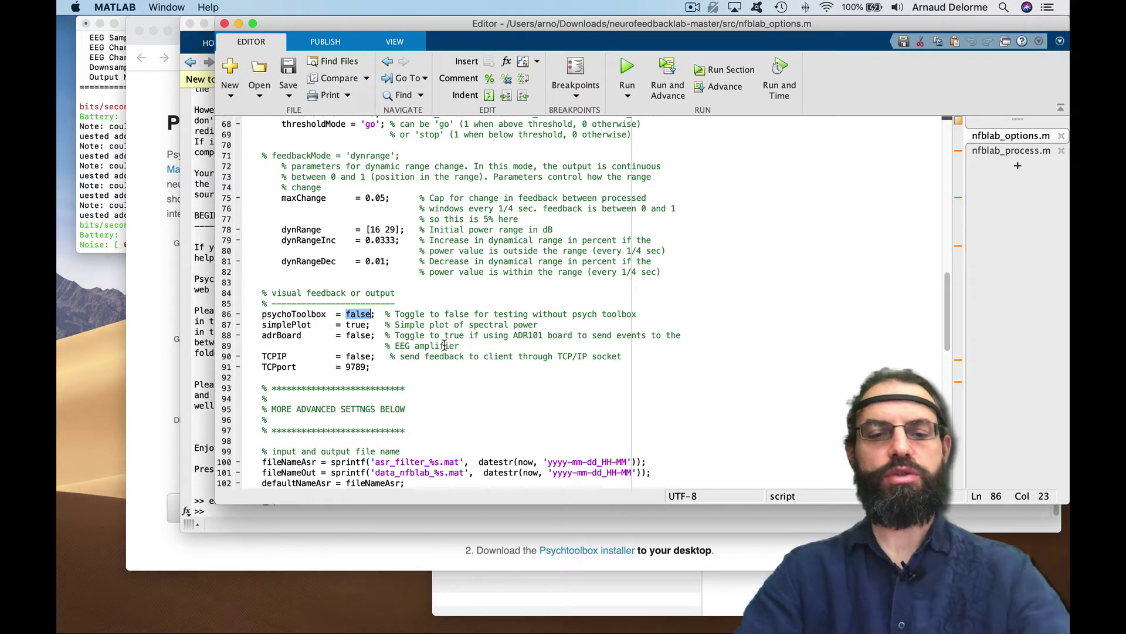
text(true)
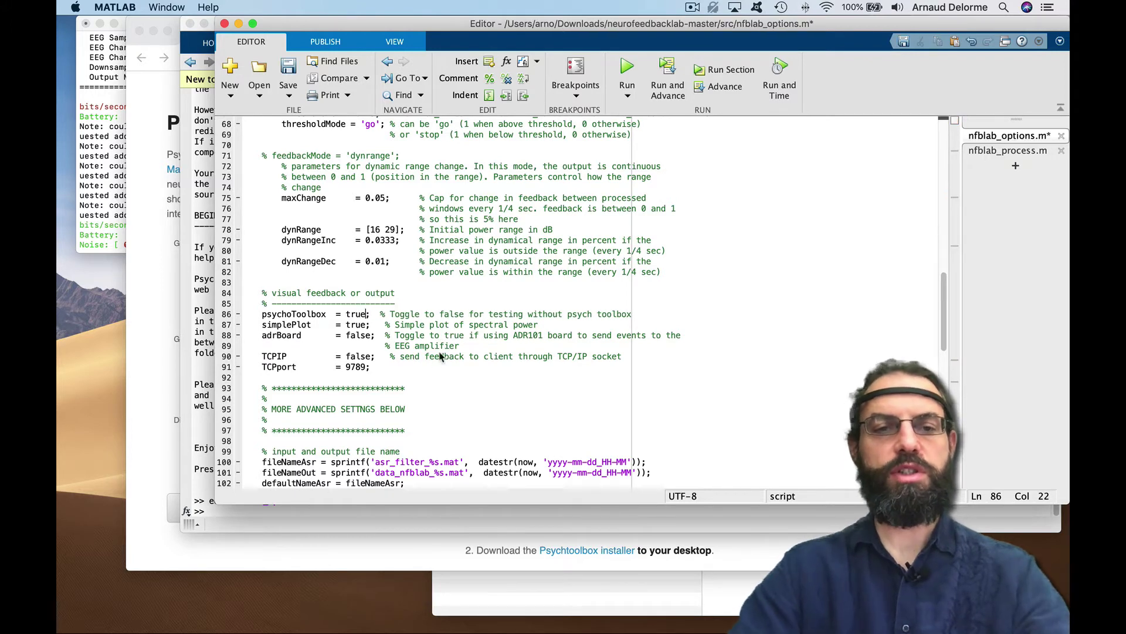
double_click(356, 325)
text(false)
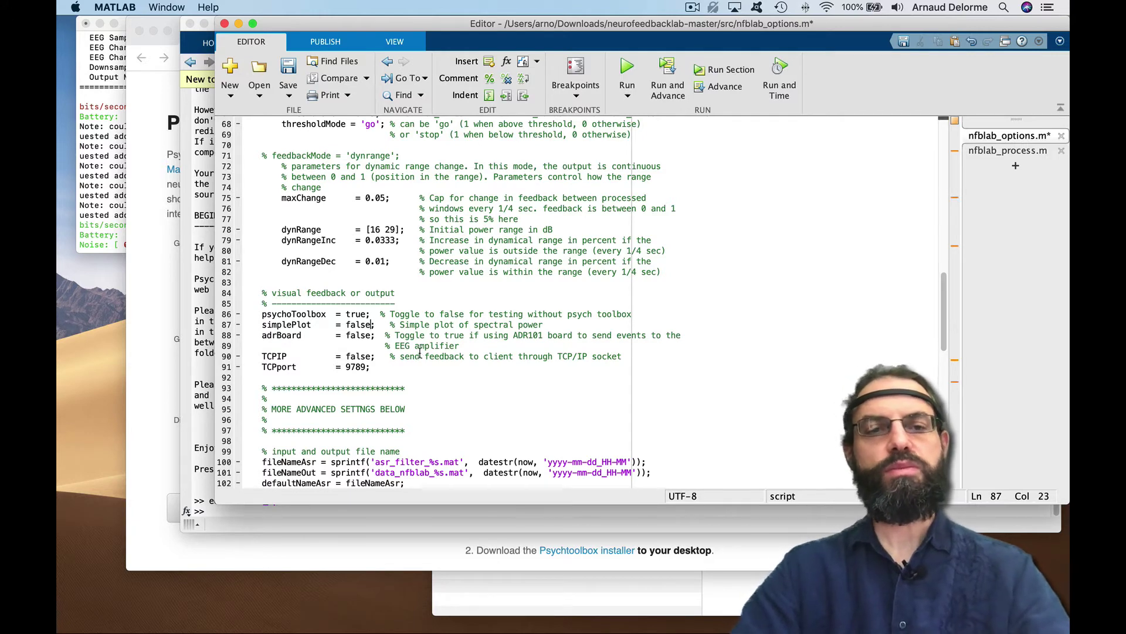
key(super+s)
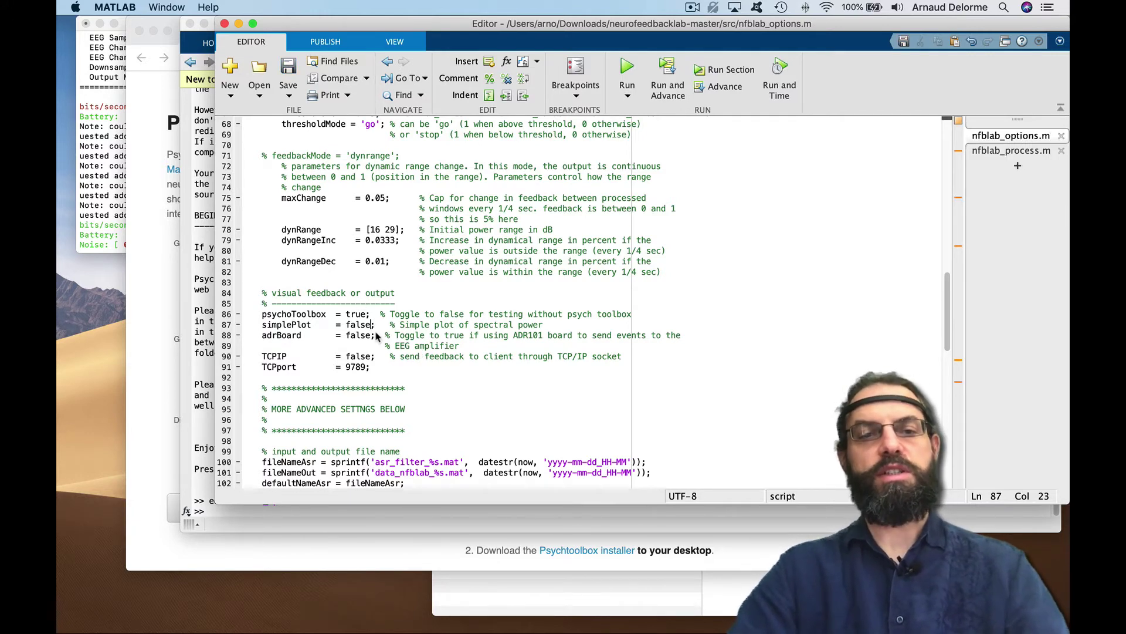
triple_click(287, 316)
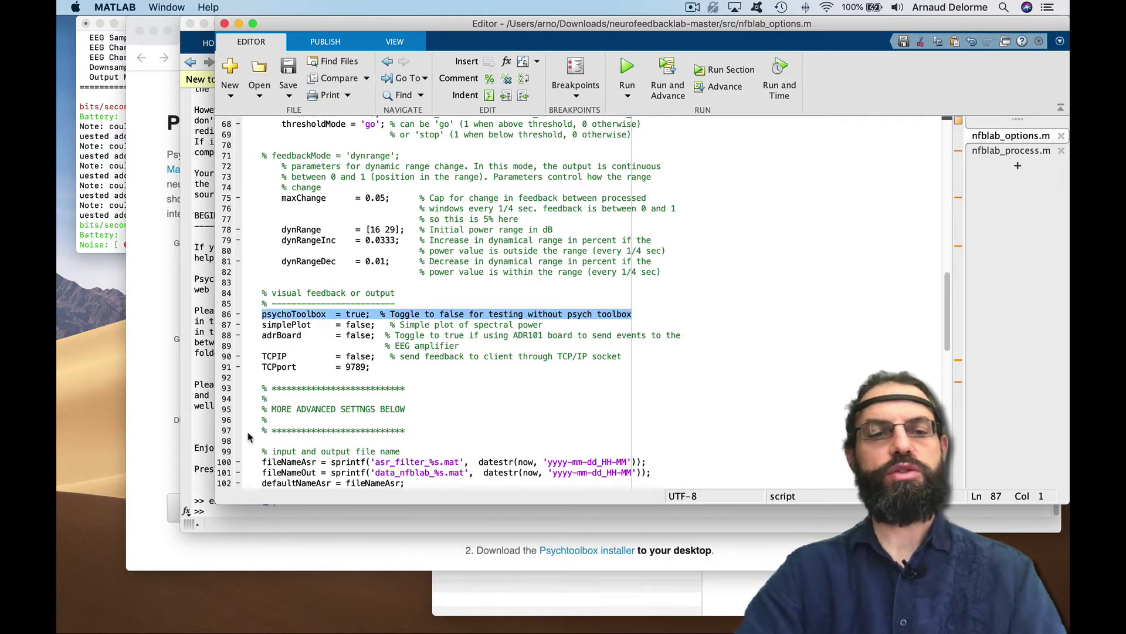
- Rerun nfblab_process from the Command Window history
click(207, 426)
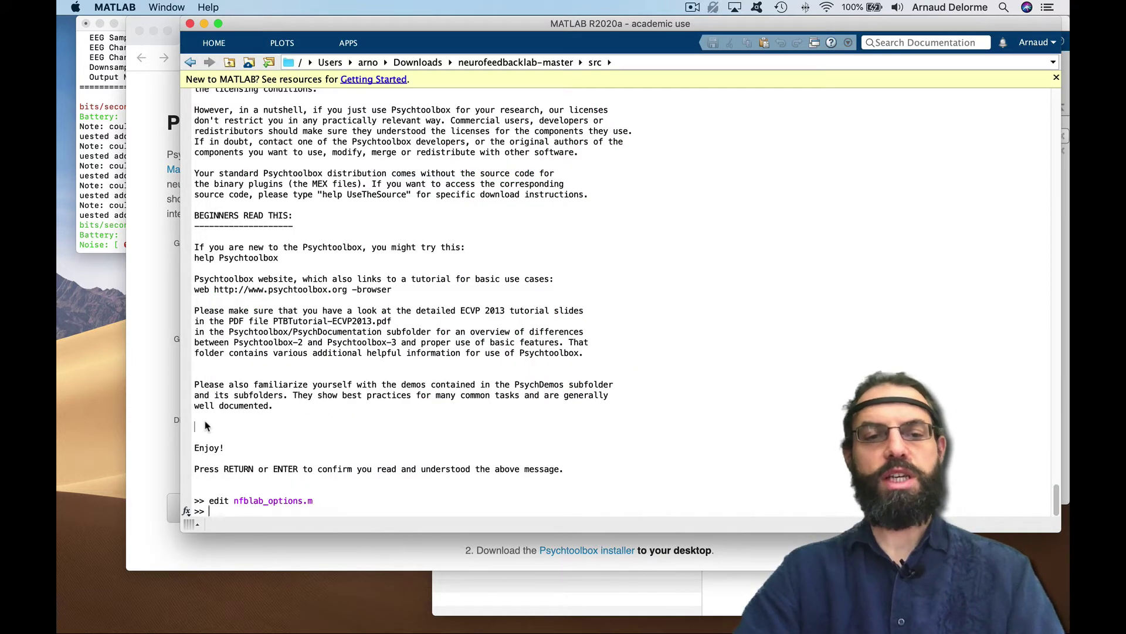
key(Up)
key(Up)
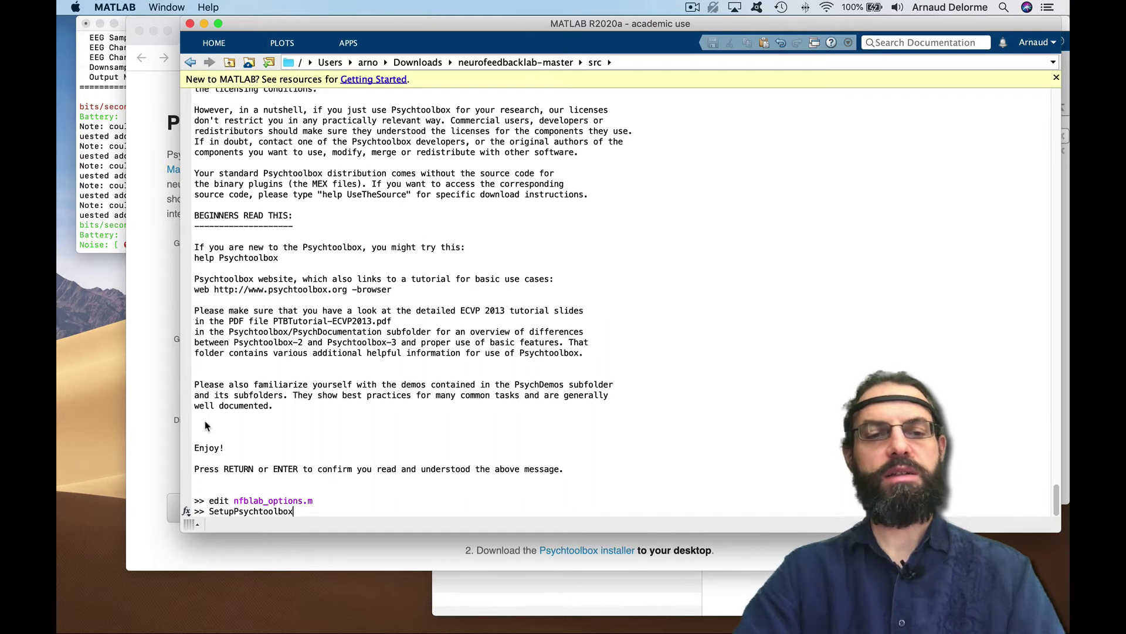
key(Up)
key(Up)
key(Down)
key(Up)
key(Up)
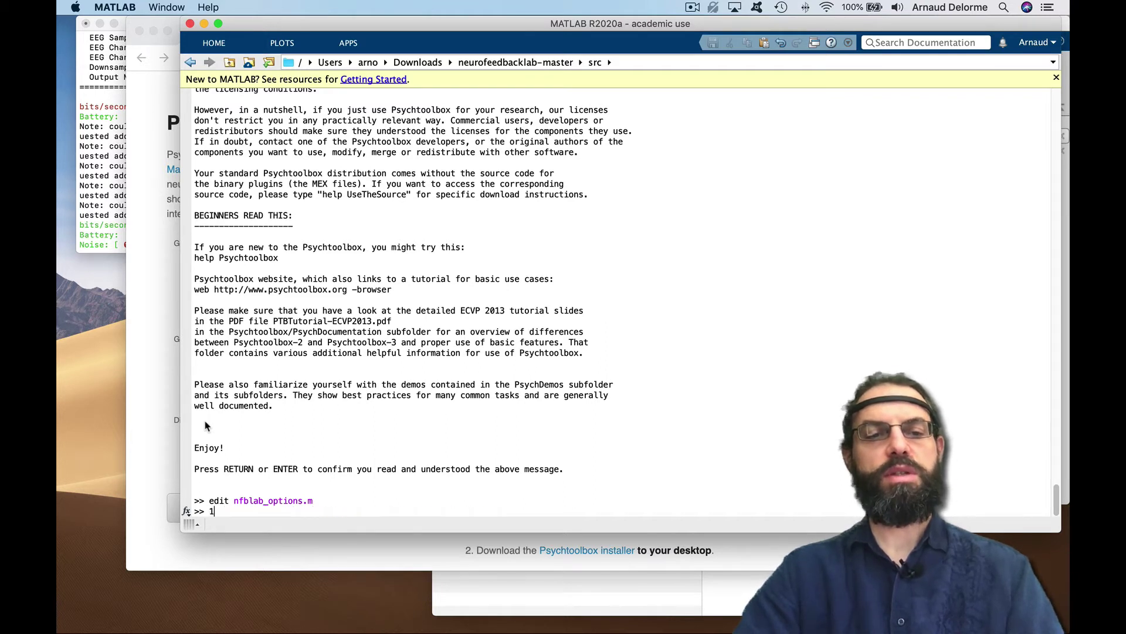
key(Up)
key(Return)
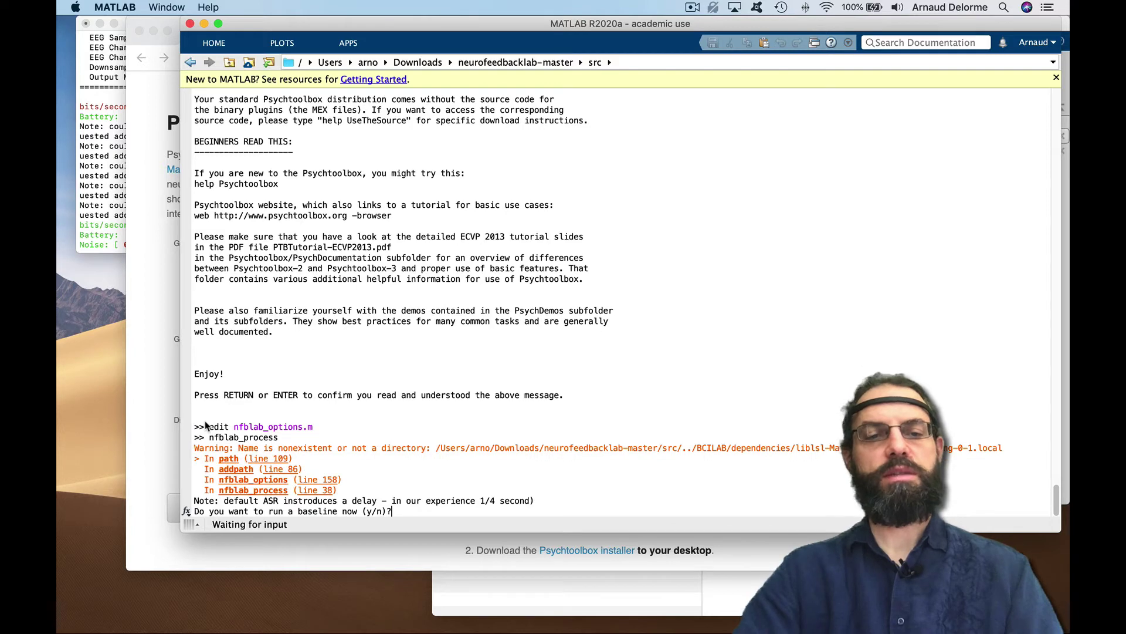
- Decline a new baseline with 'n' and choose baseline file 1 to start the session
text(n)
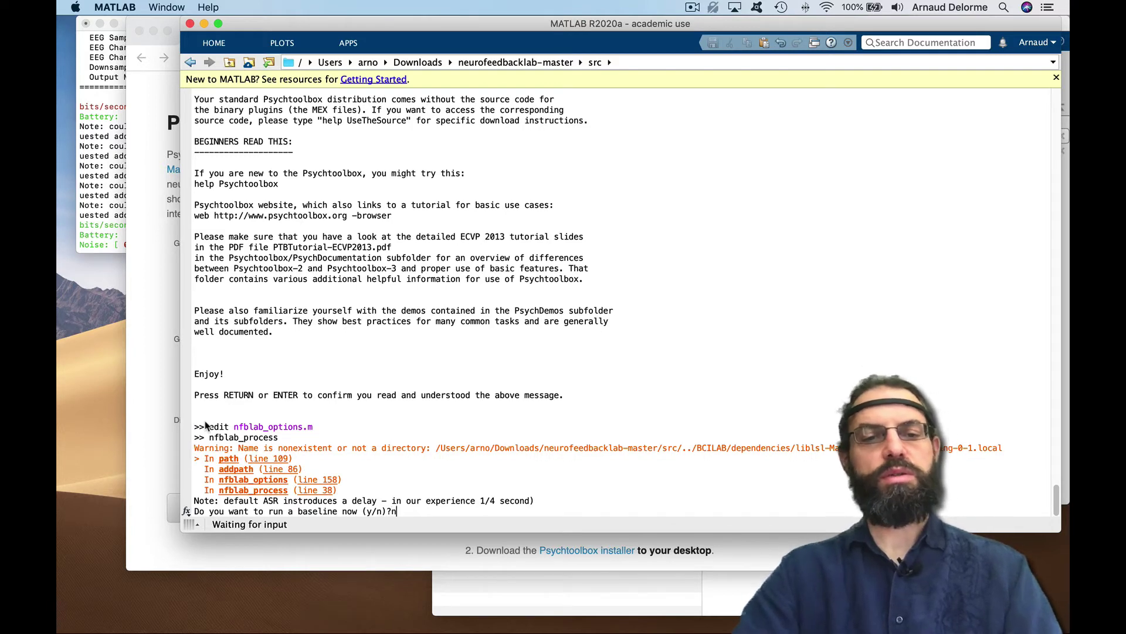
key(Return)
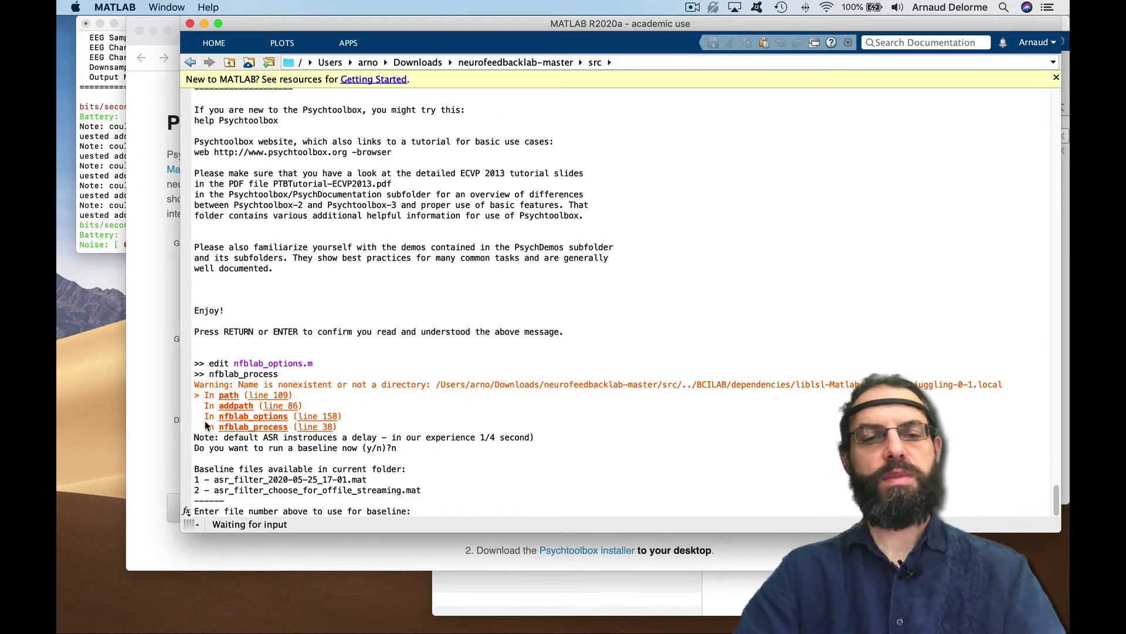
text(1)
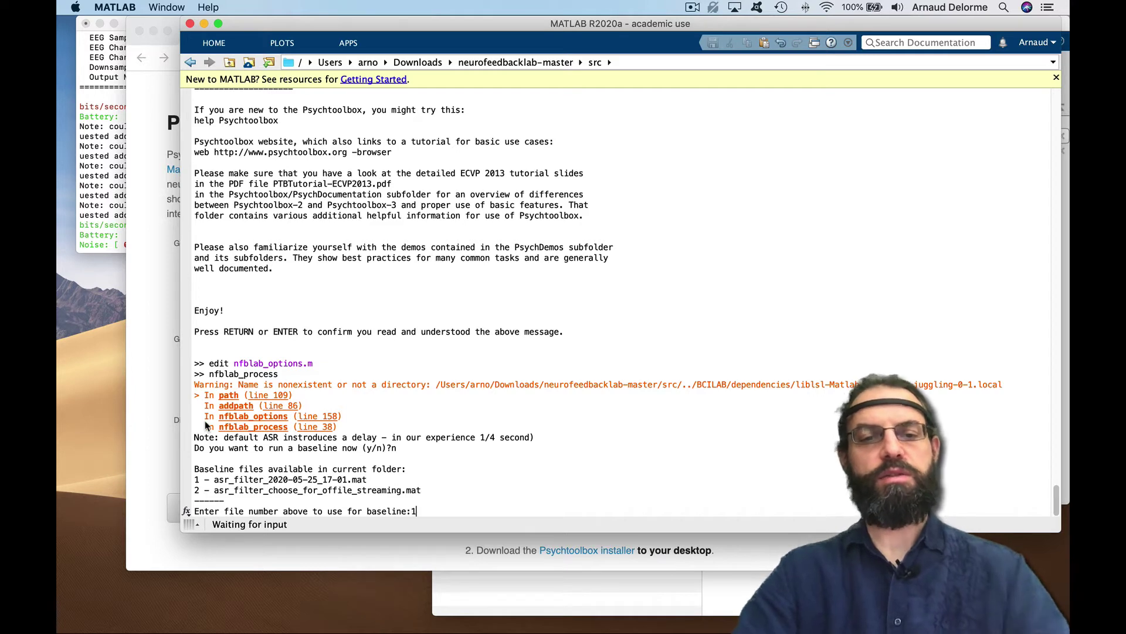
key(Return)
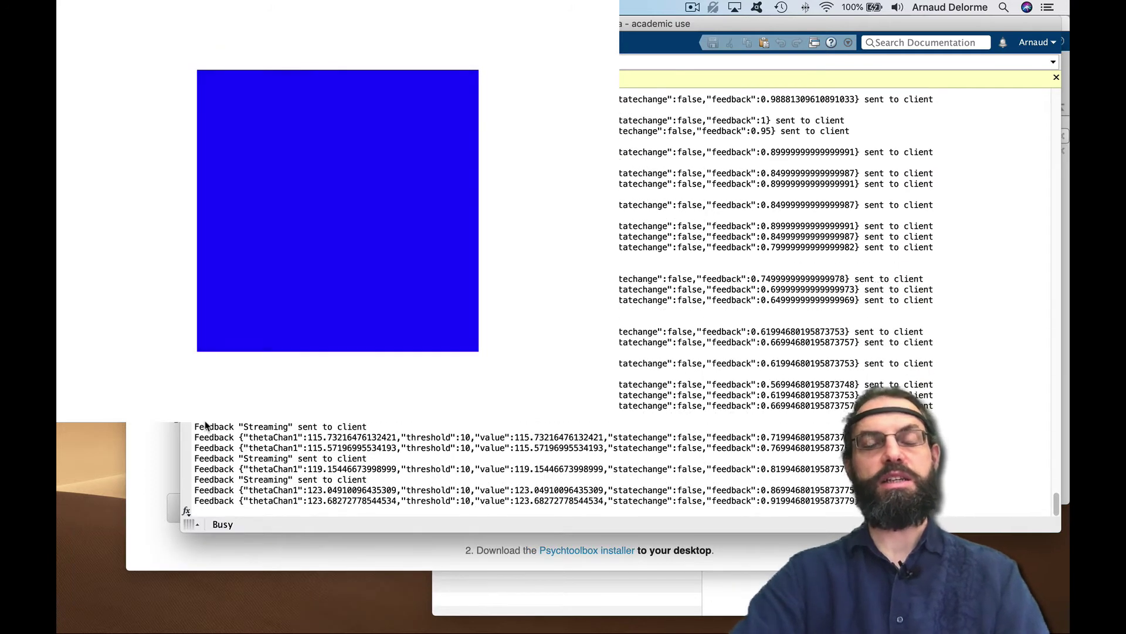
- End the color-square session with Escape, saving data_nfblab_2020-05-25_17-06.mat
key(Escape)
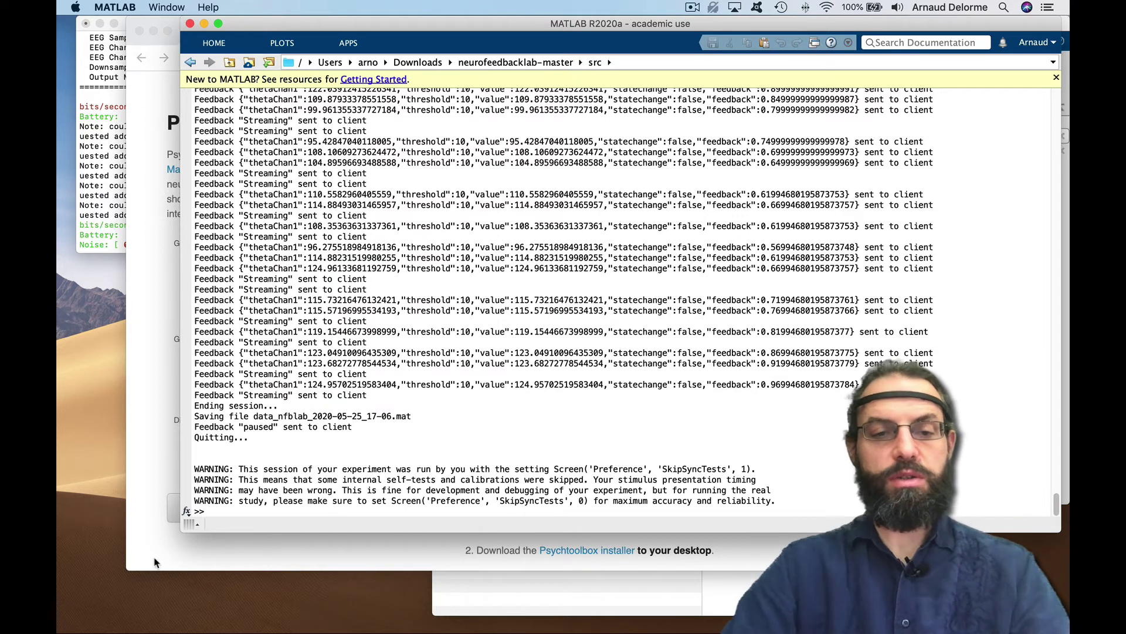
- In nfblab_options.m set psychoToolbox = false and TCPIP = true
drag(368, 533, 416, 310)
click(394, 384)
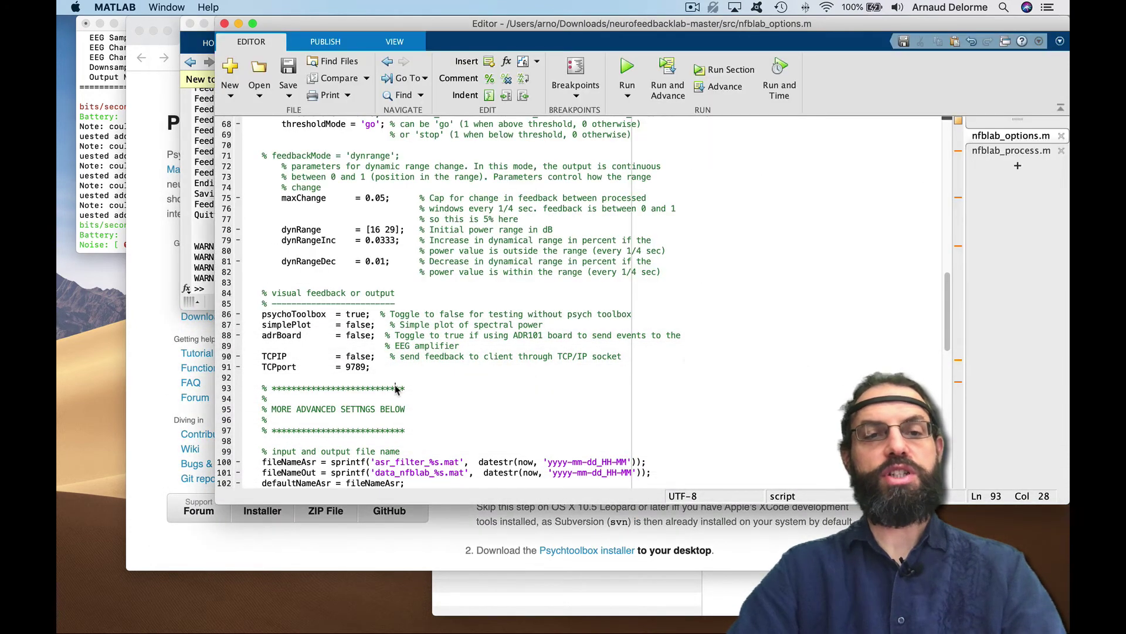
double_click(356, 314)
text(false)
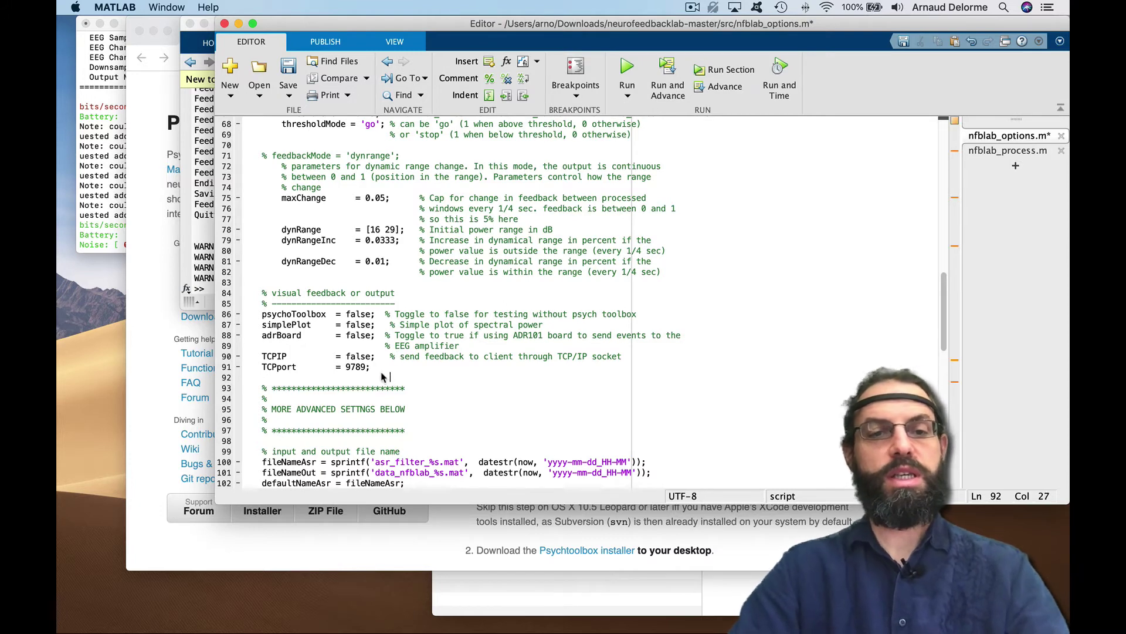
double_click(358, 356)
text(true)
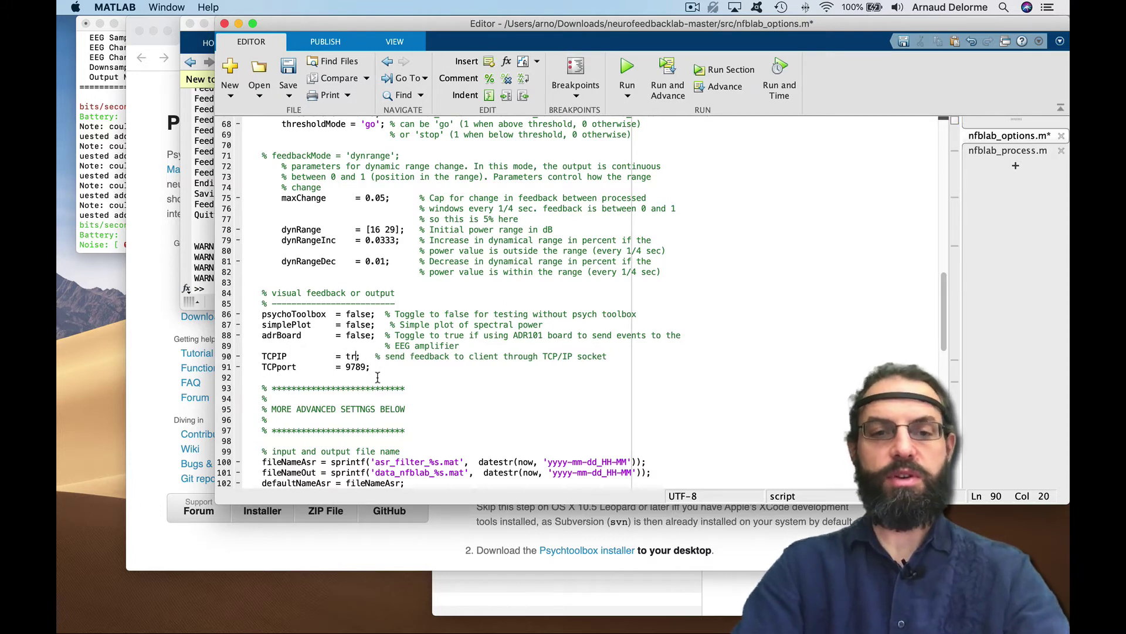
- Uncomment the runmode = 'slave' line
click(351, 374)
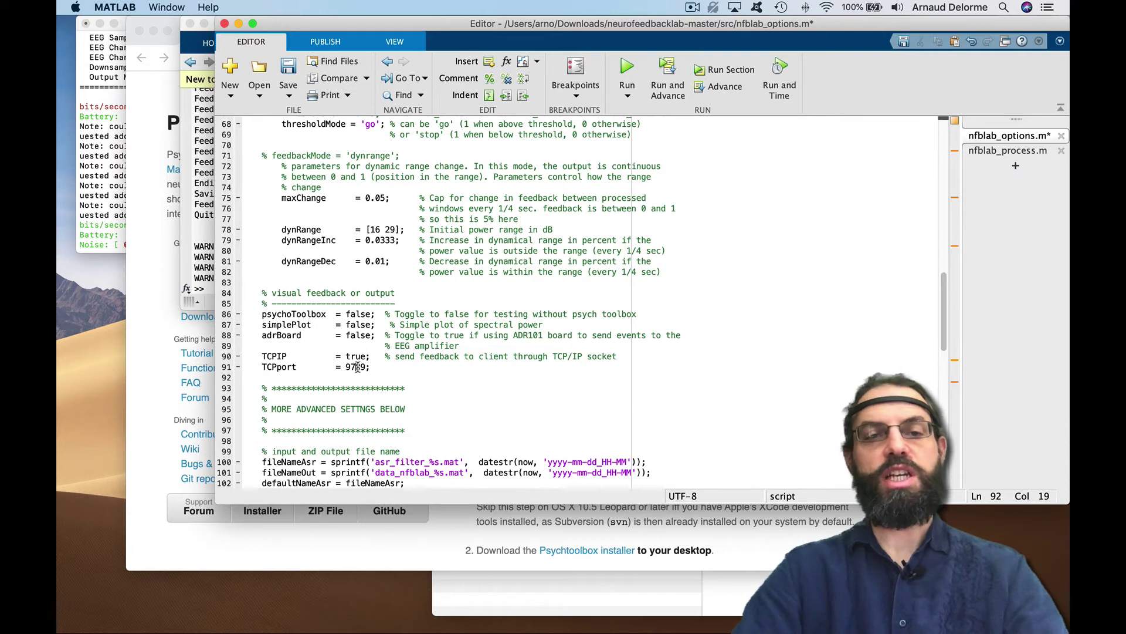
triple_click(354, 367)
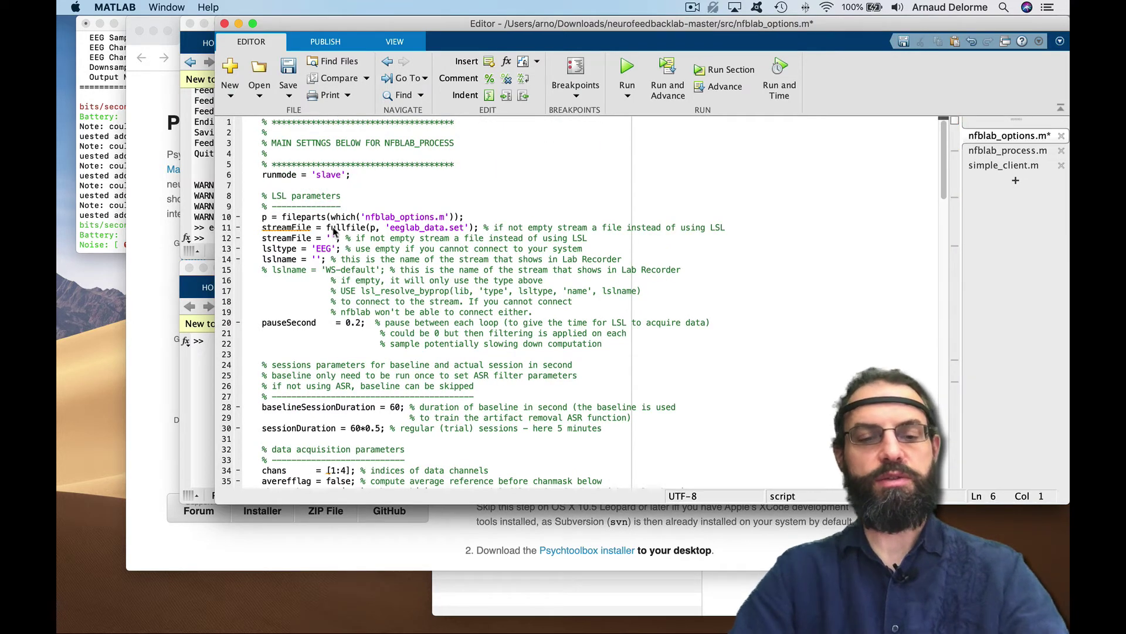
key(BackSpace)
- Open simple_client.m in the Editor with 'edit simple' and Tab completion
click(200, 218)
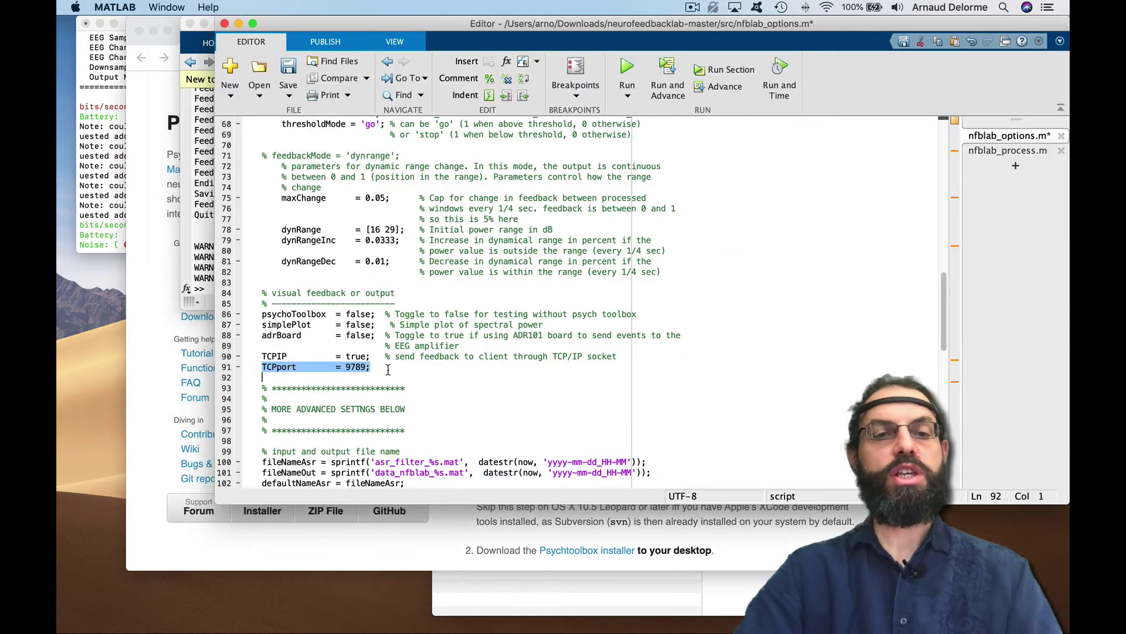
click(210, 268)
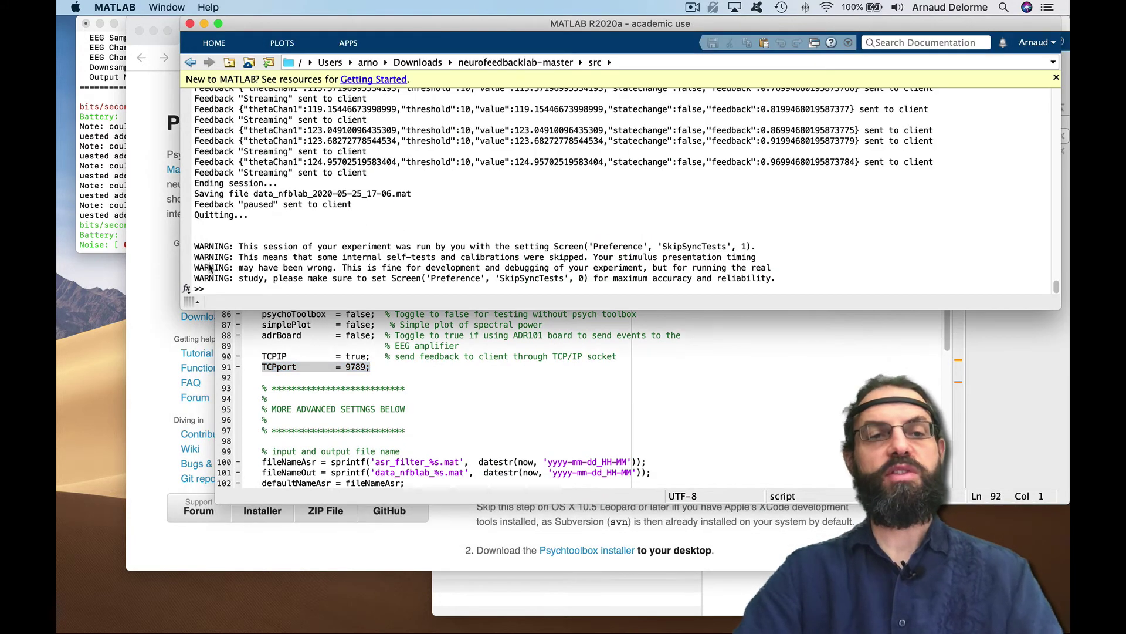
text(edit simple)
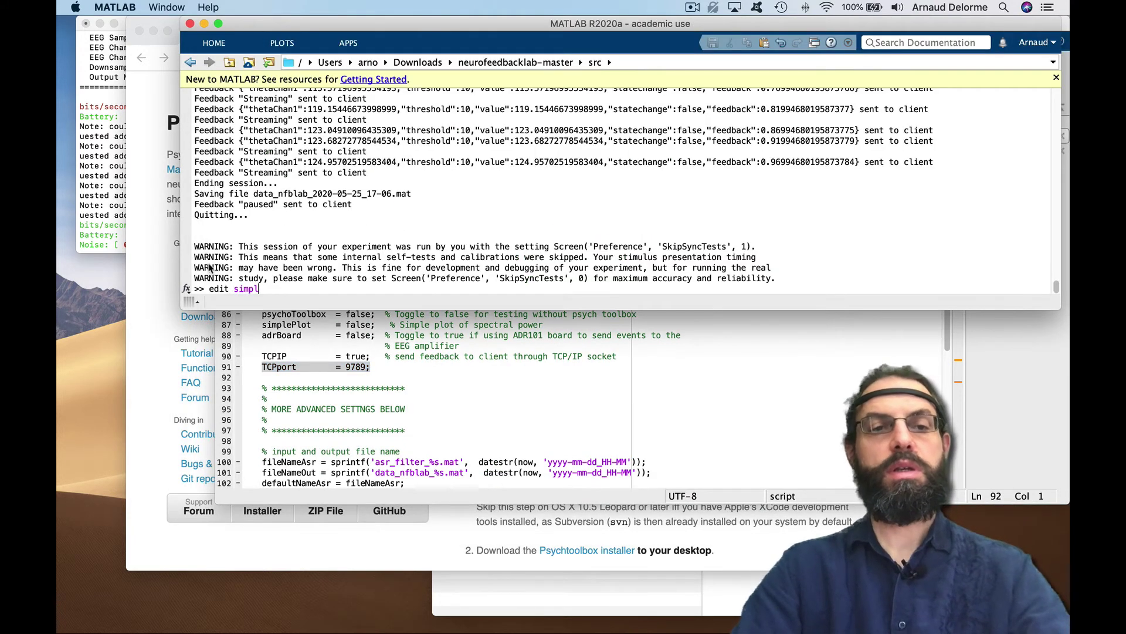
key(Tab)
key(Return)
key(Return)
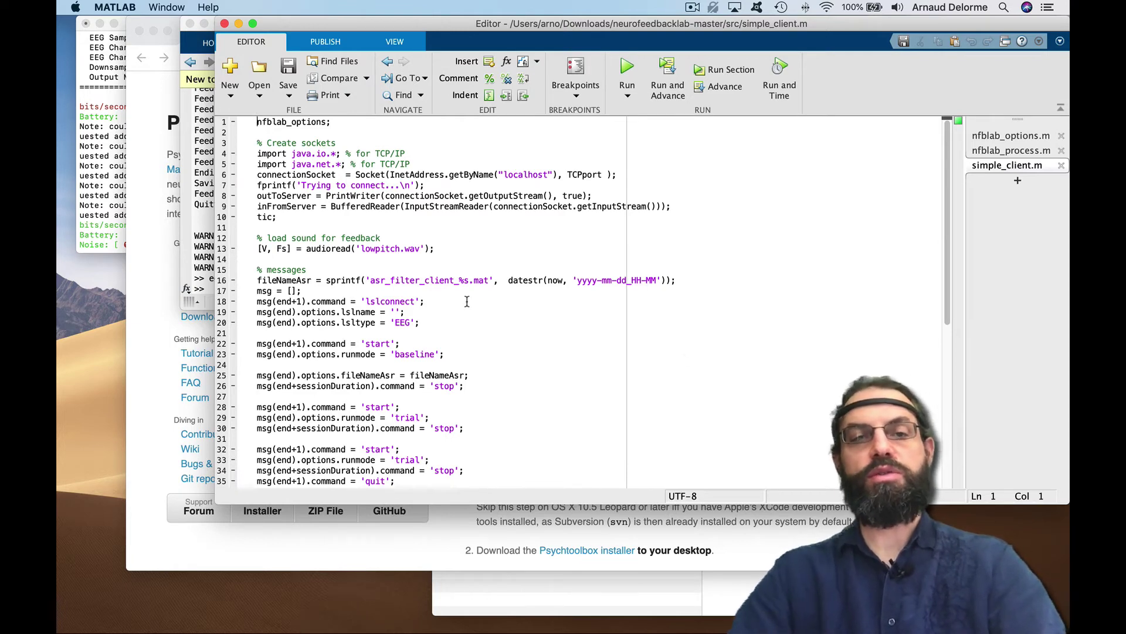
- Scroll through simple_client.m to review its lslconnect, baseline, trial and quit messages
scroll(412, 317, down, 4)
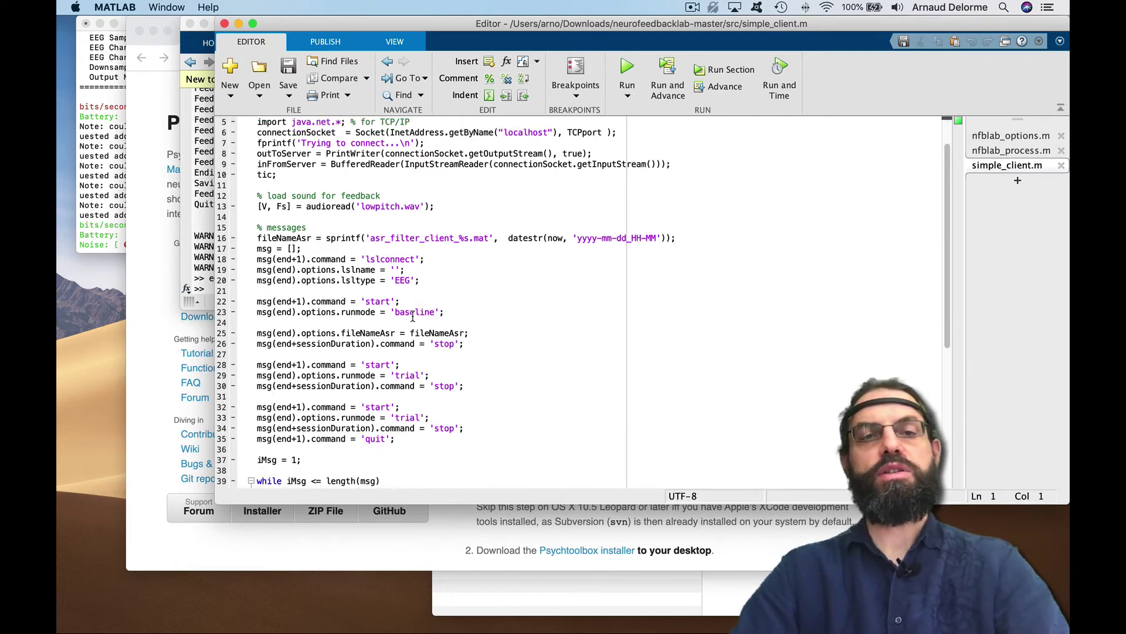
scroll(413, 317, down, 1)
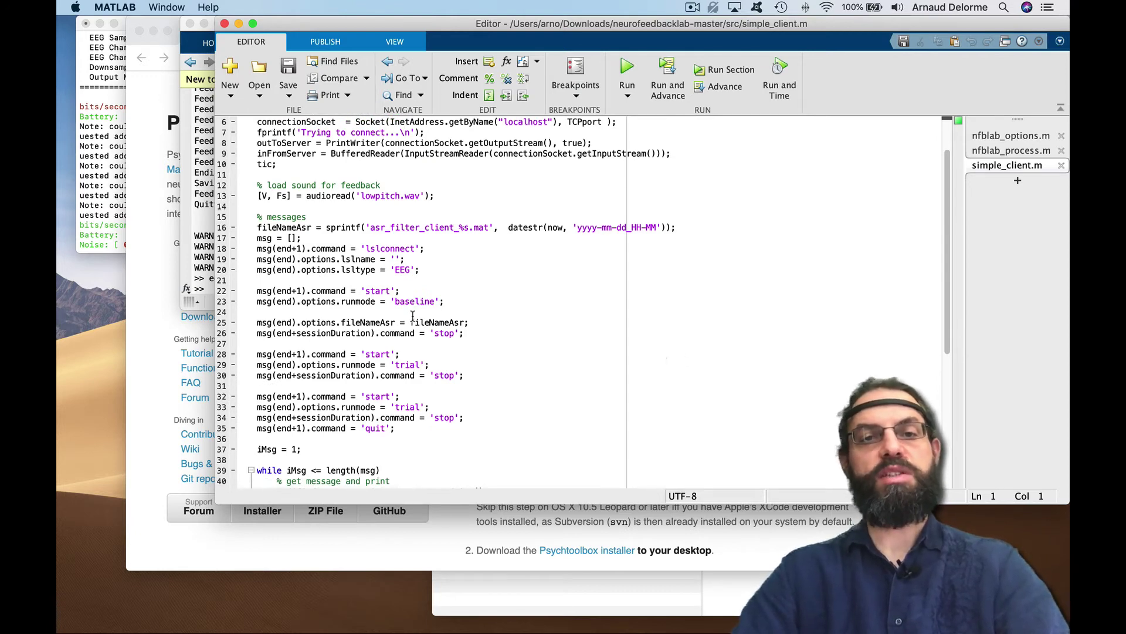
scroll(413, 317, down, 5)
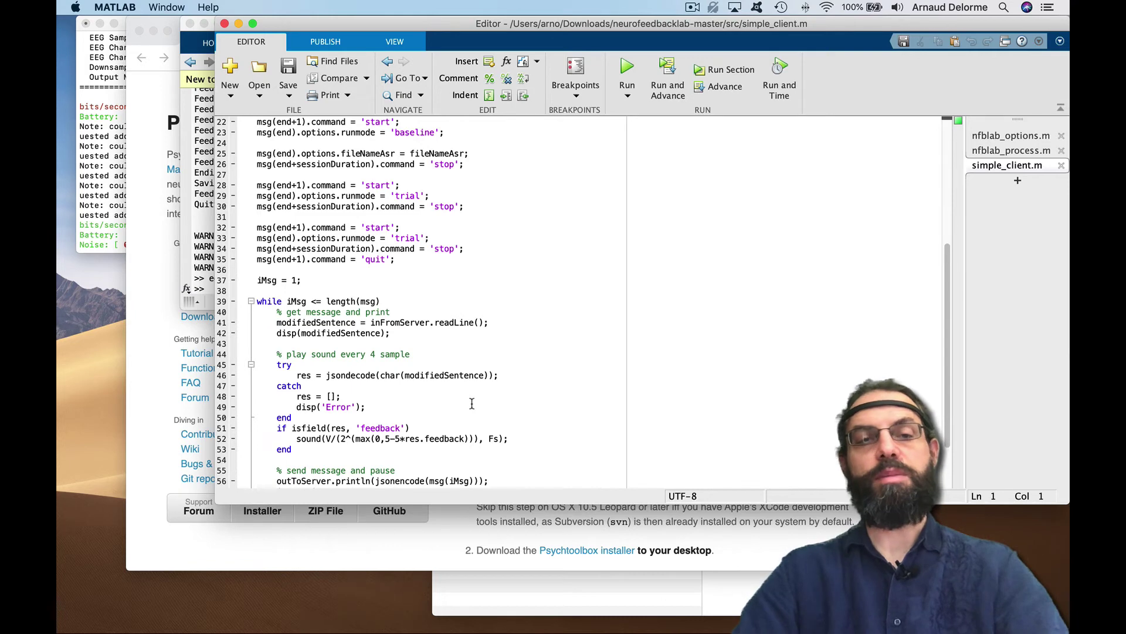
scroll(472, 403, down, 4)
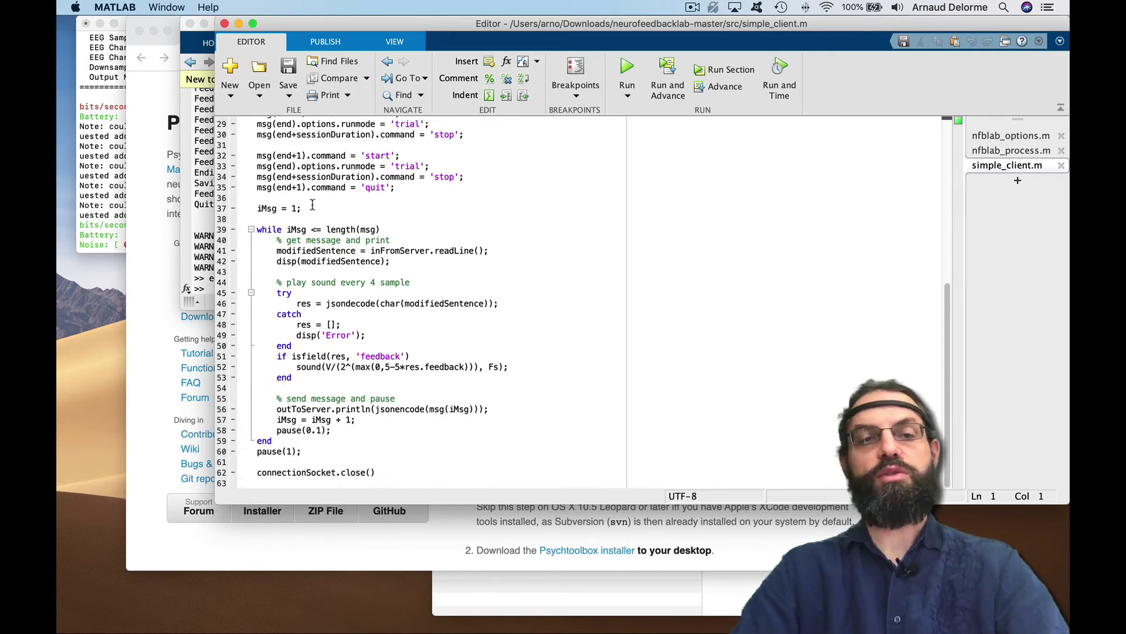
scroll(399, 265, up, 8)
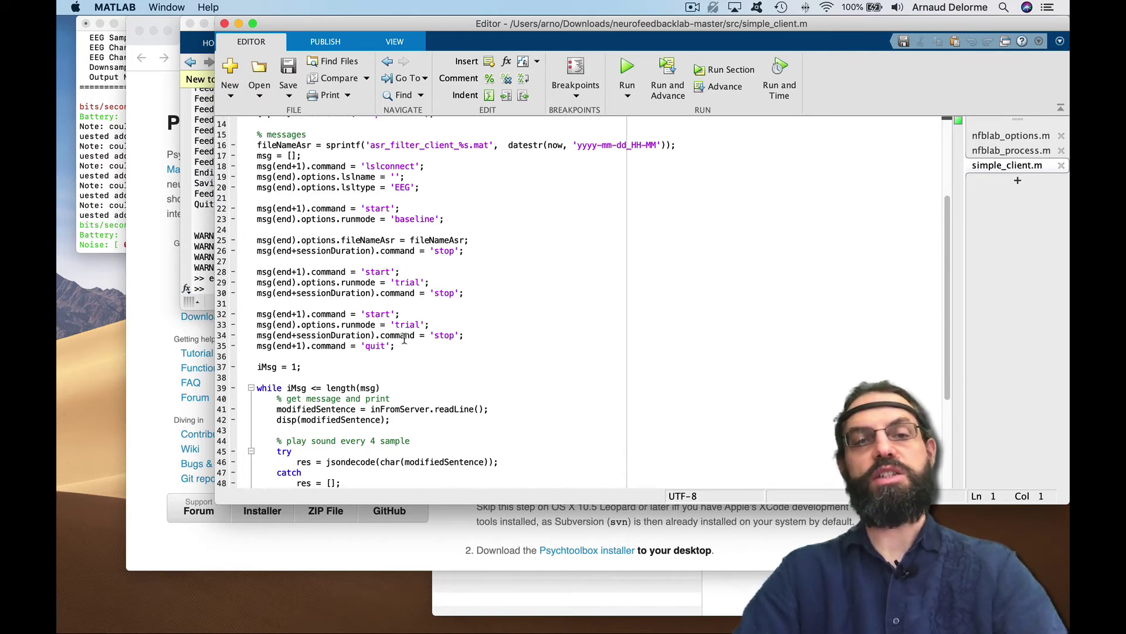
scroll(352, 355, down, 5)
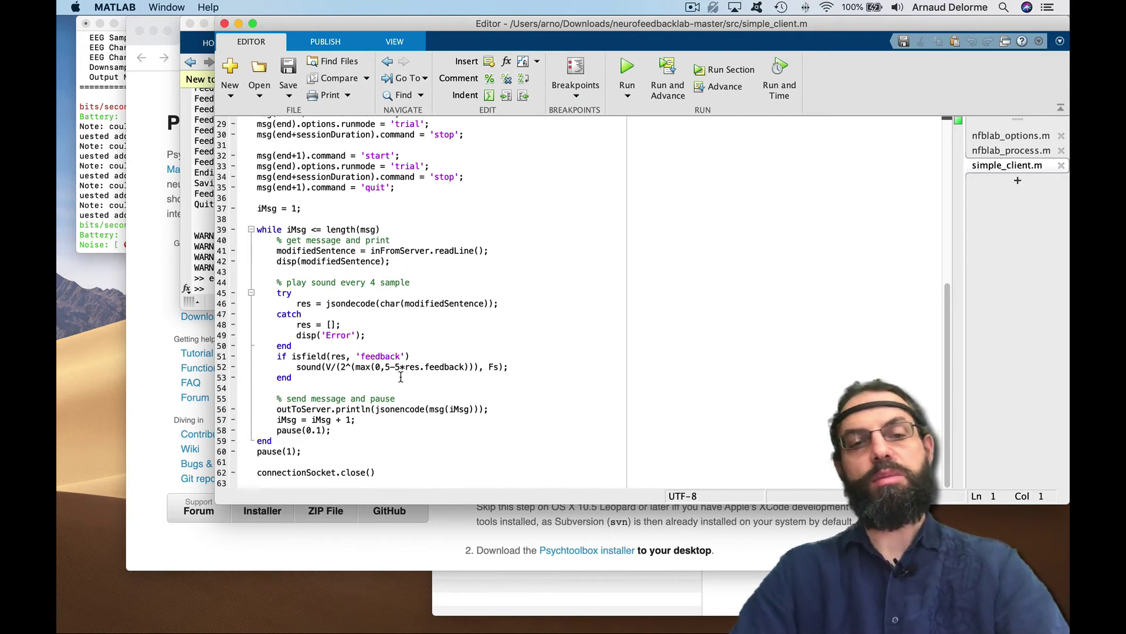
- Launch an additional MATLAB instance from the MATLAB Dock icon's menu
click(203, 268)
drag(288, 310, 293, 261)
mouse_move(1066, 258)
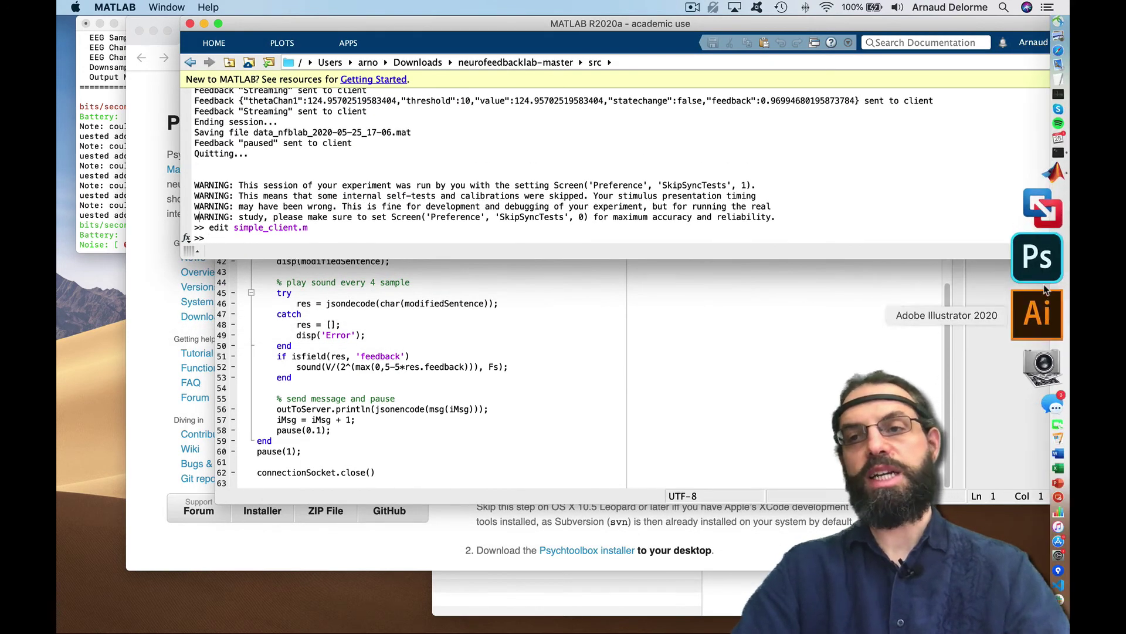
right_click(1052, 257)
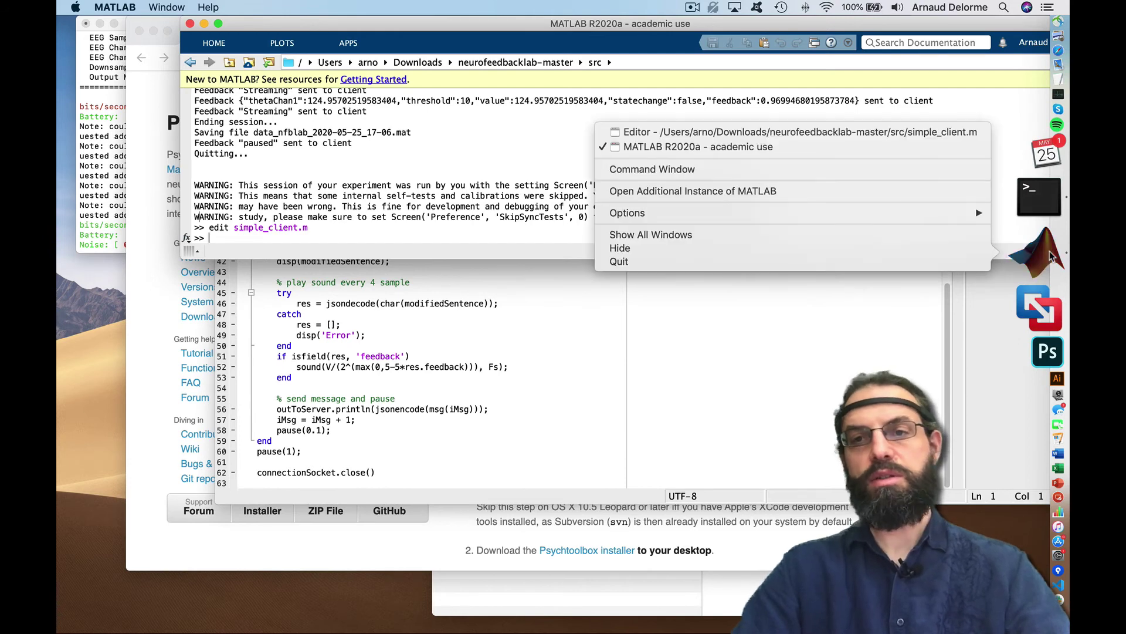
click(900, 198)
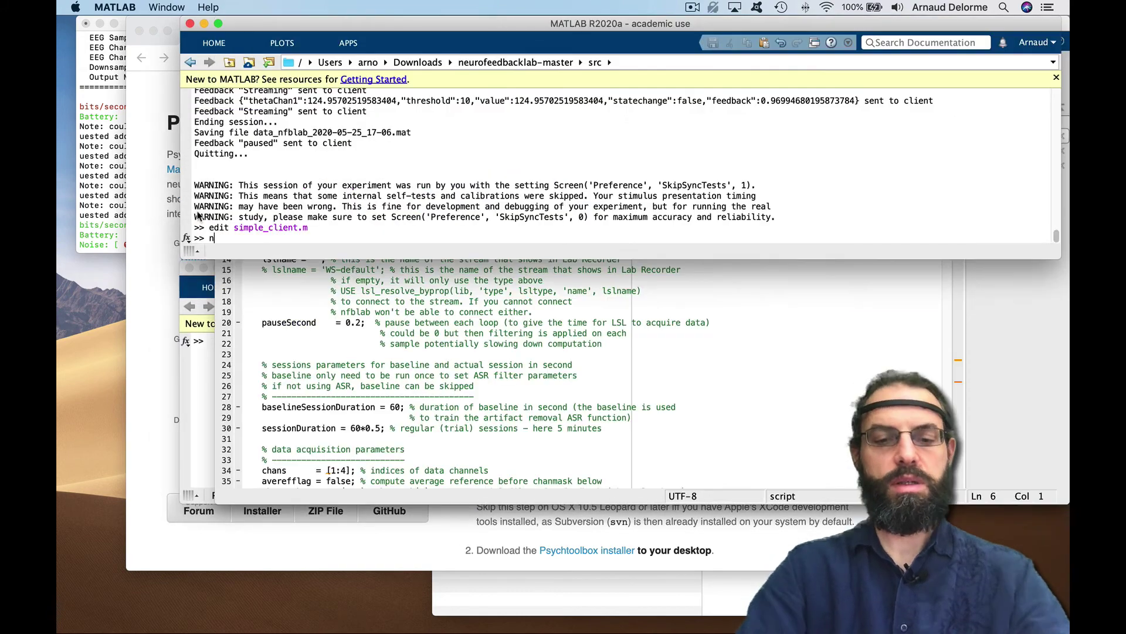
- Start nfblab_process as server in the first instance, then run simple_client in the second
text(nfblab_process)
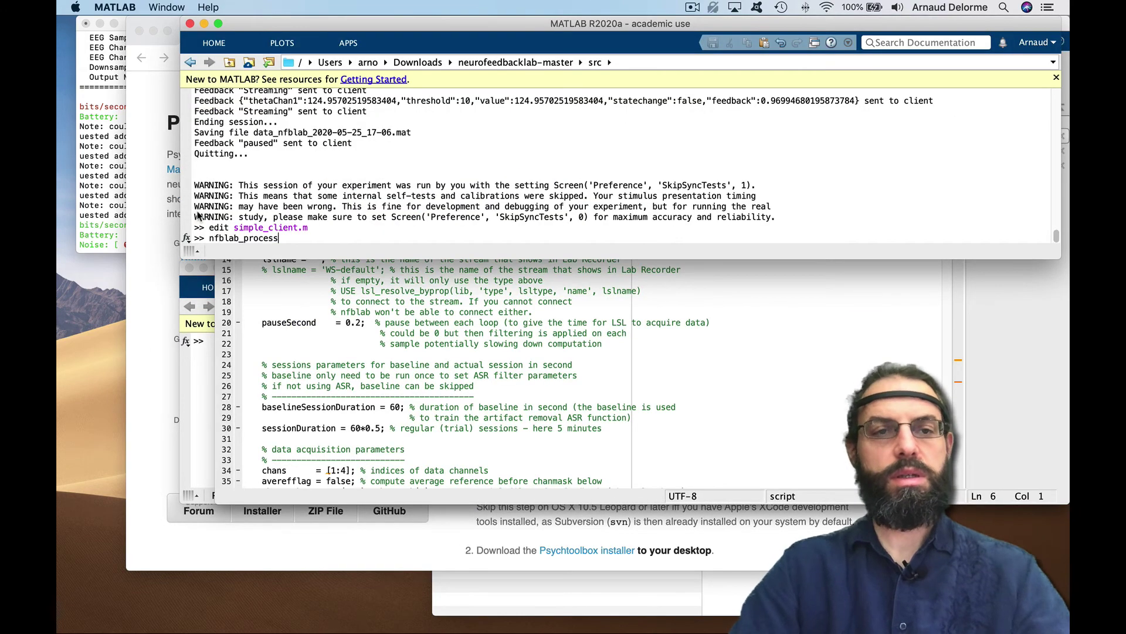
key(Return)
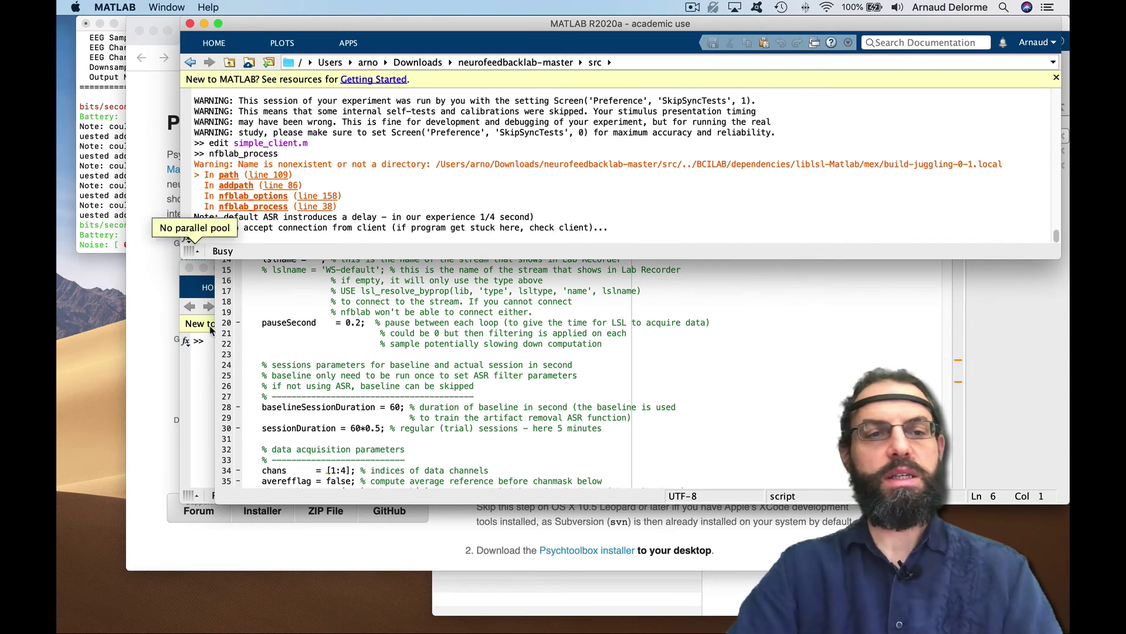
click(205, 367)
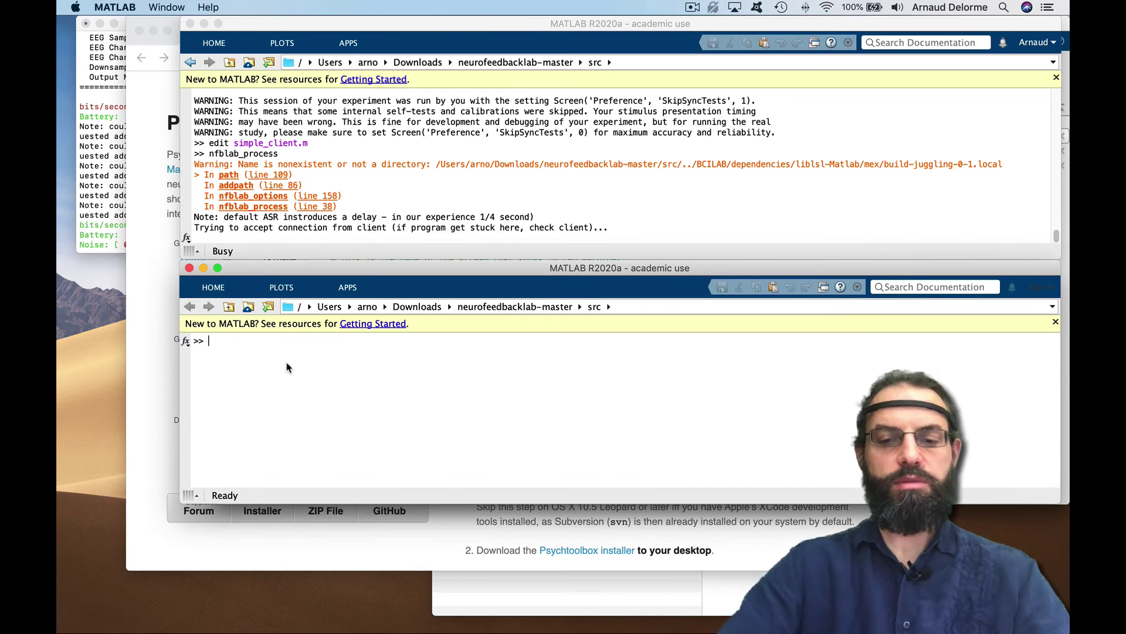
text(simple)
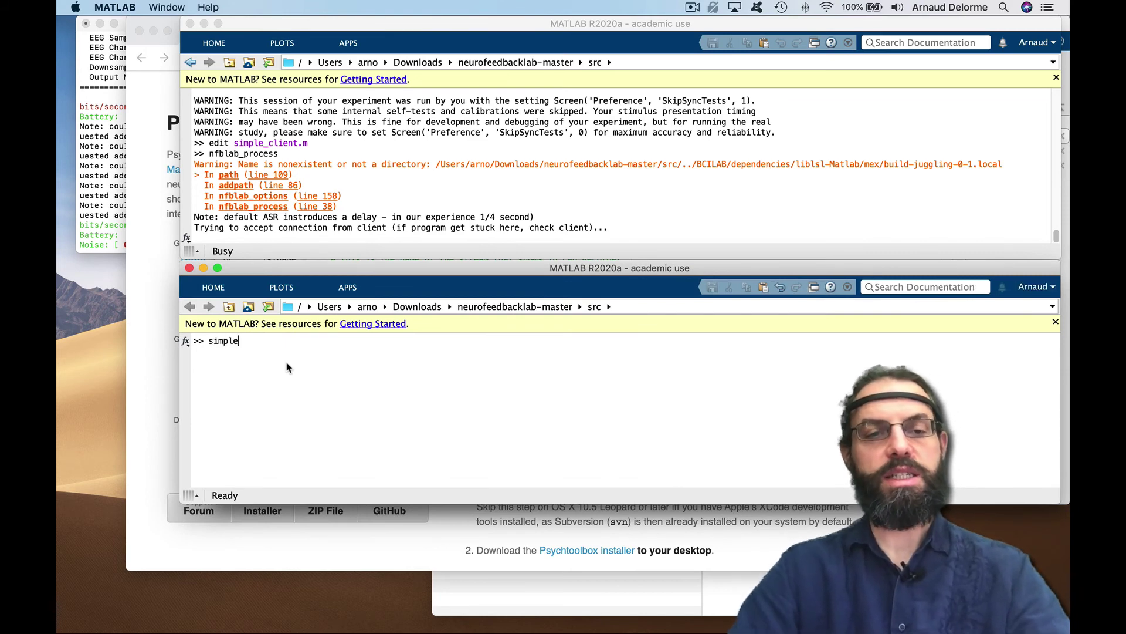
text(_clie)
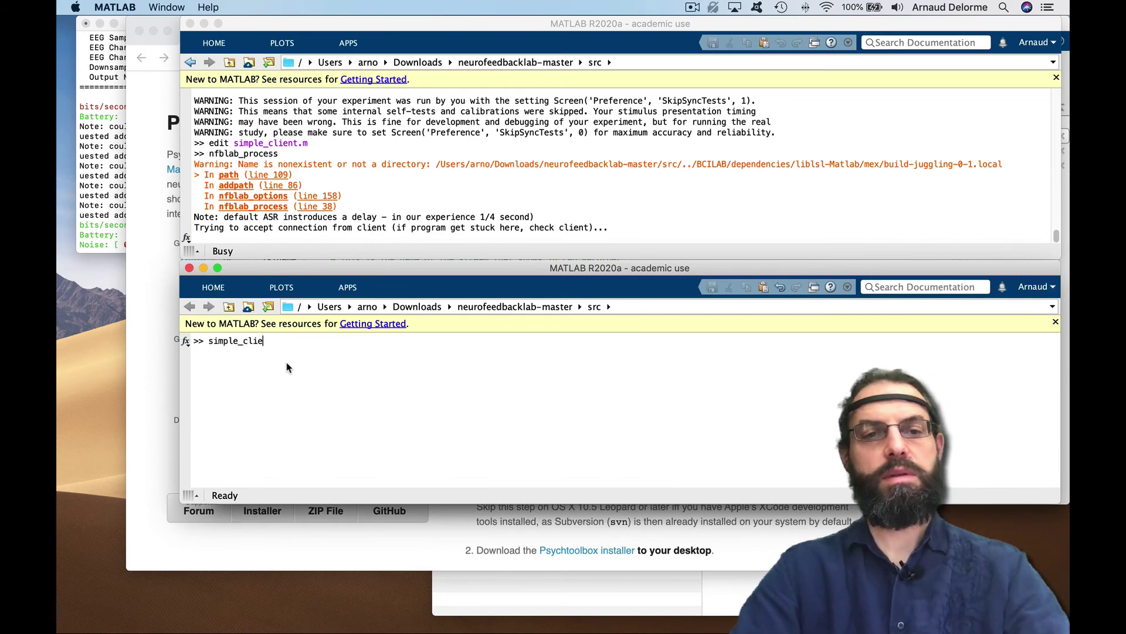
text(nt)
key(Return)
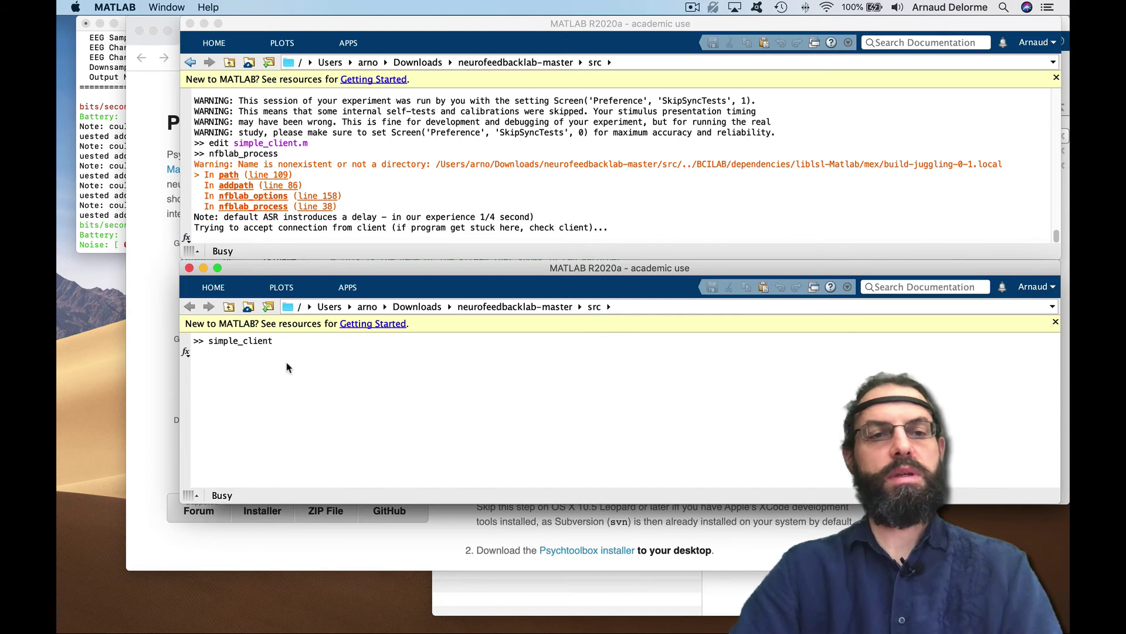